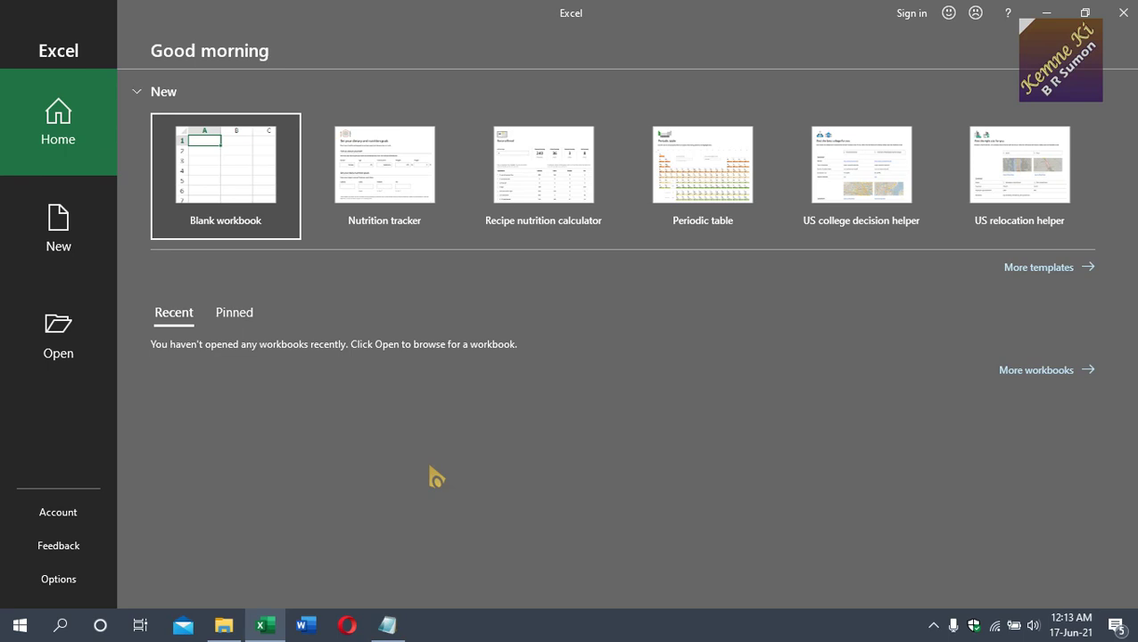
# Create a blank workbook and enter 2, 5 and 10 in cells C4 to C6.
pyautogui.click(244, 197)
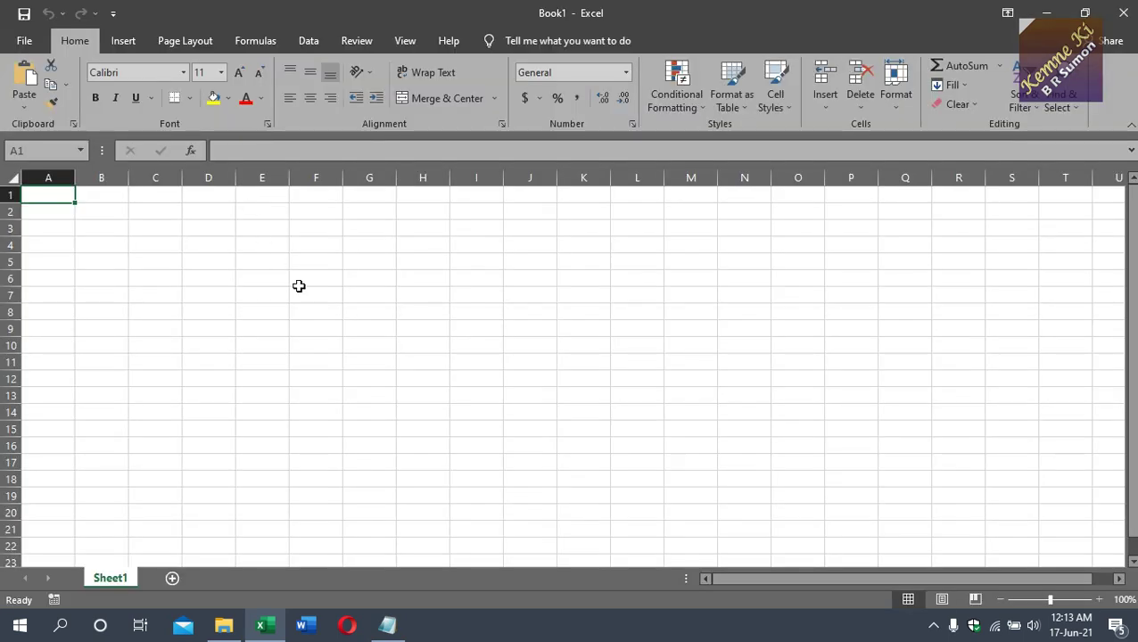
pyautogui.click(155, 242)
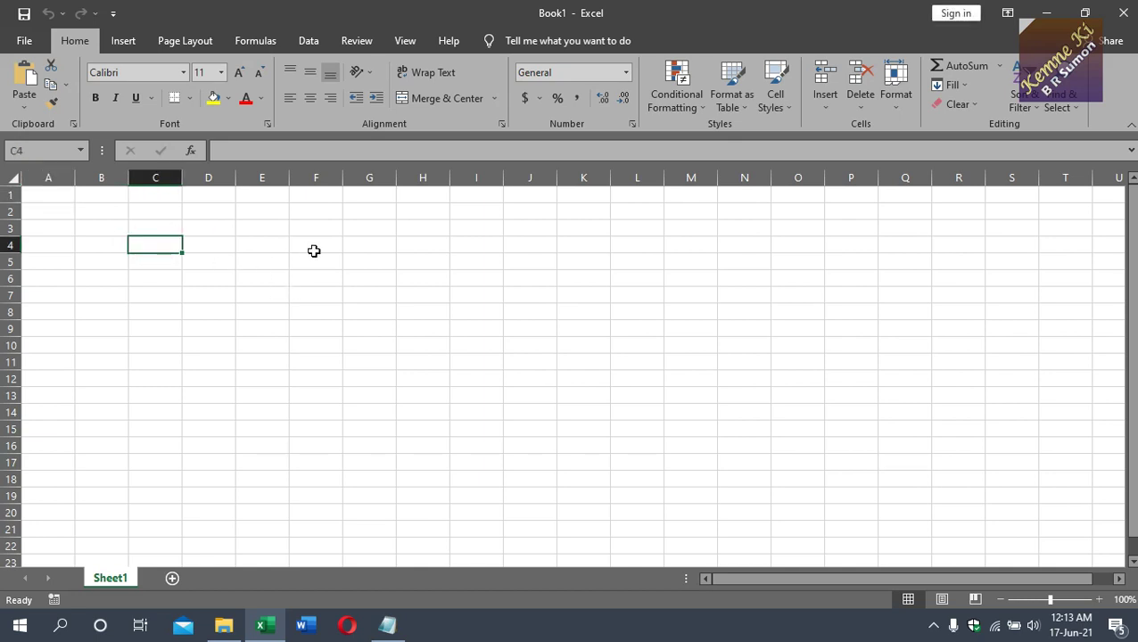
pyautogui.write('2')
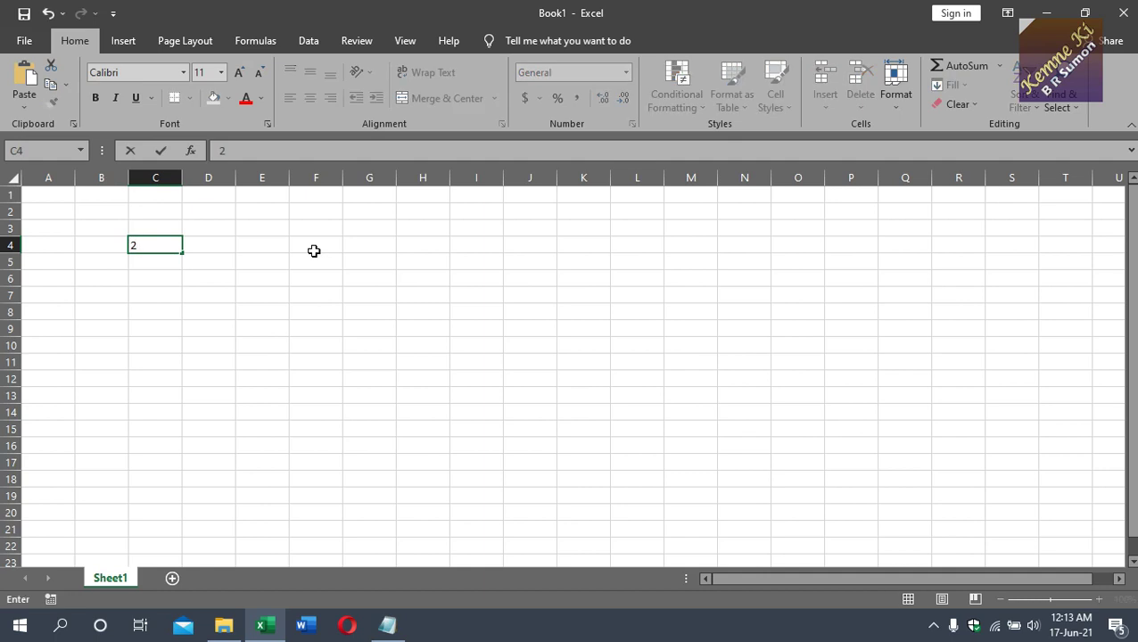
pyautogui.press('Return')
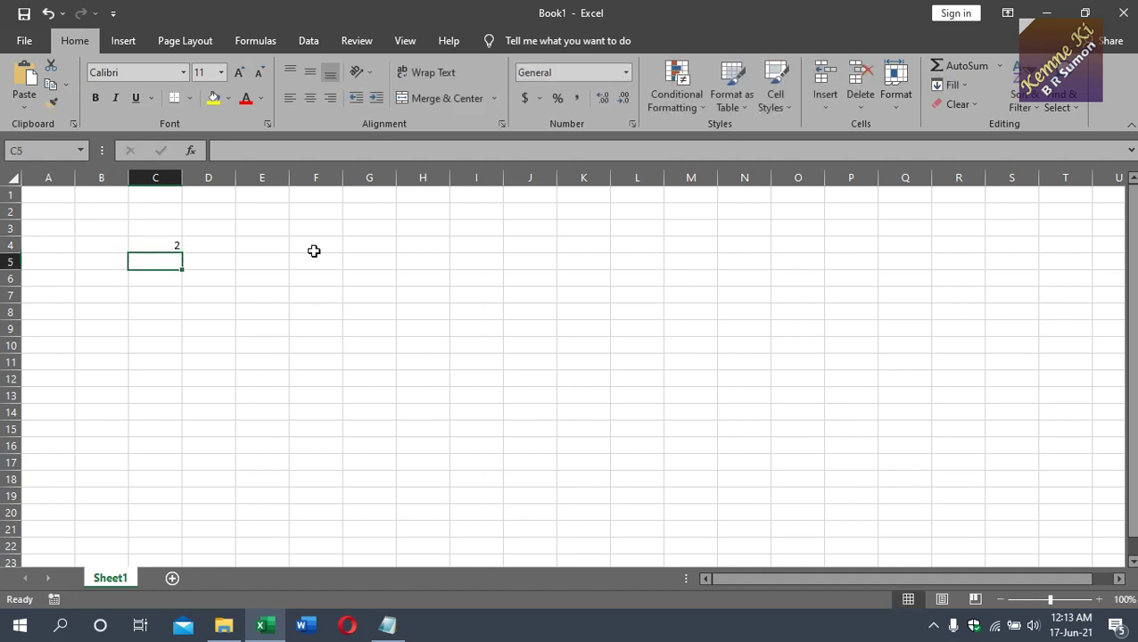
pyautogui.write('5')
pyautogui.press('Return')
pyautogui.write('10')
pyautogui.press('Return')
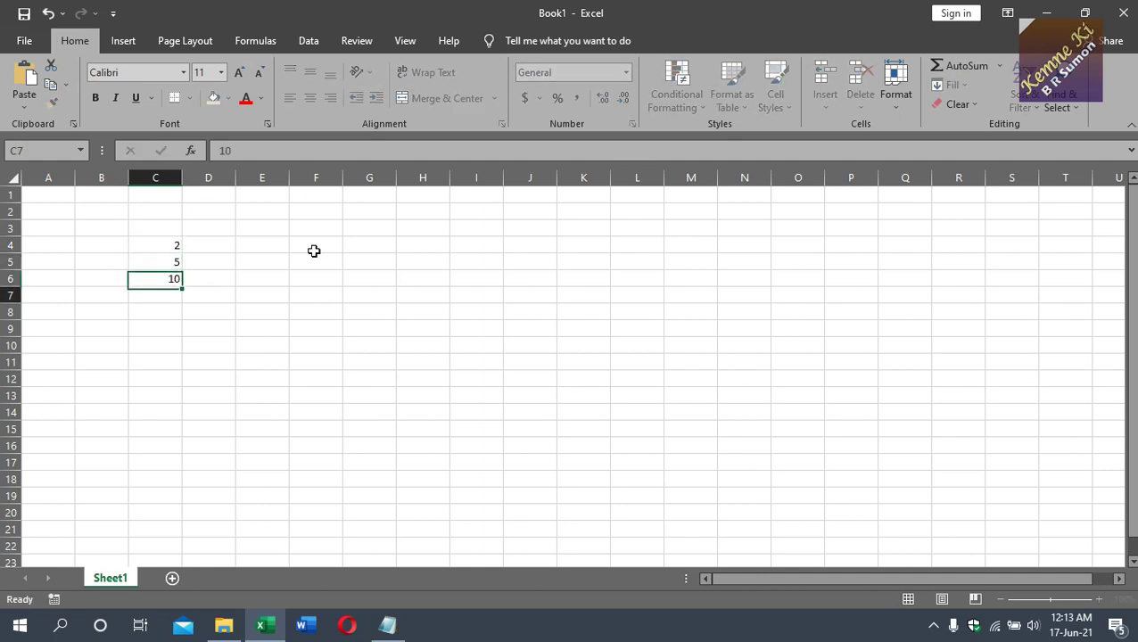
# Total the numbers in C4:C6 with AutoSum, placing the result in C7.
pyautogui.moveTo(158, 246); pyautogui.dragTo(163, 291)
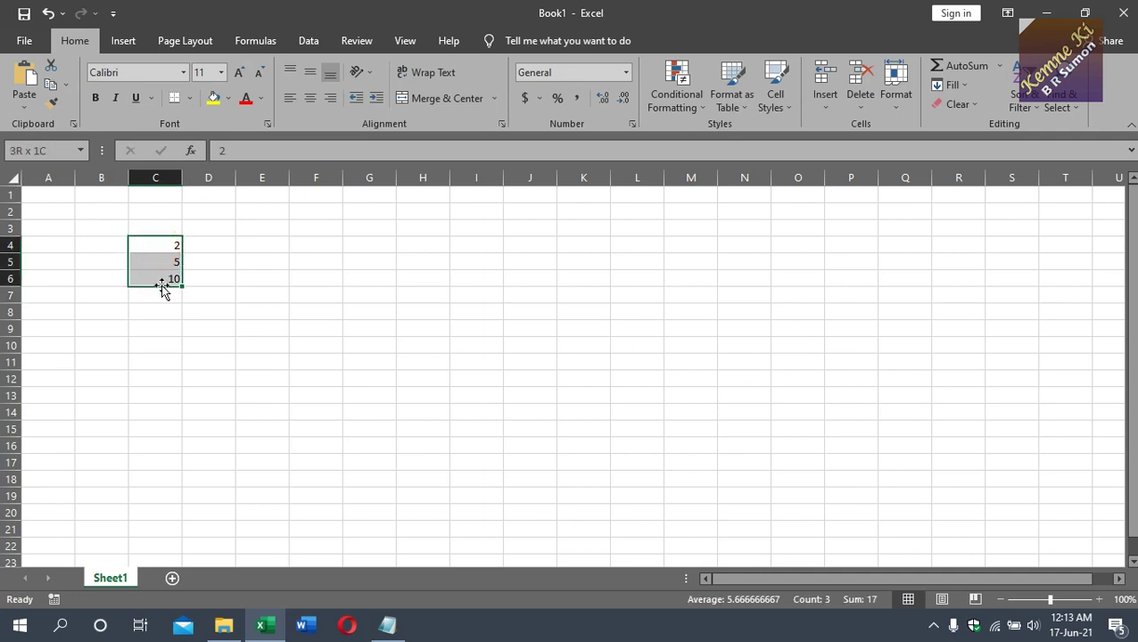
pyautogui.click(951, 61)
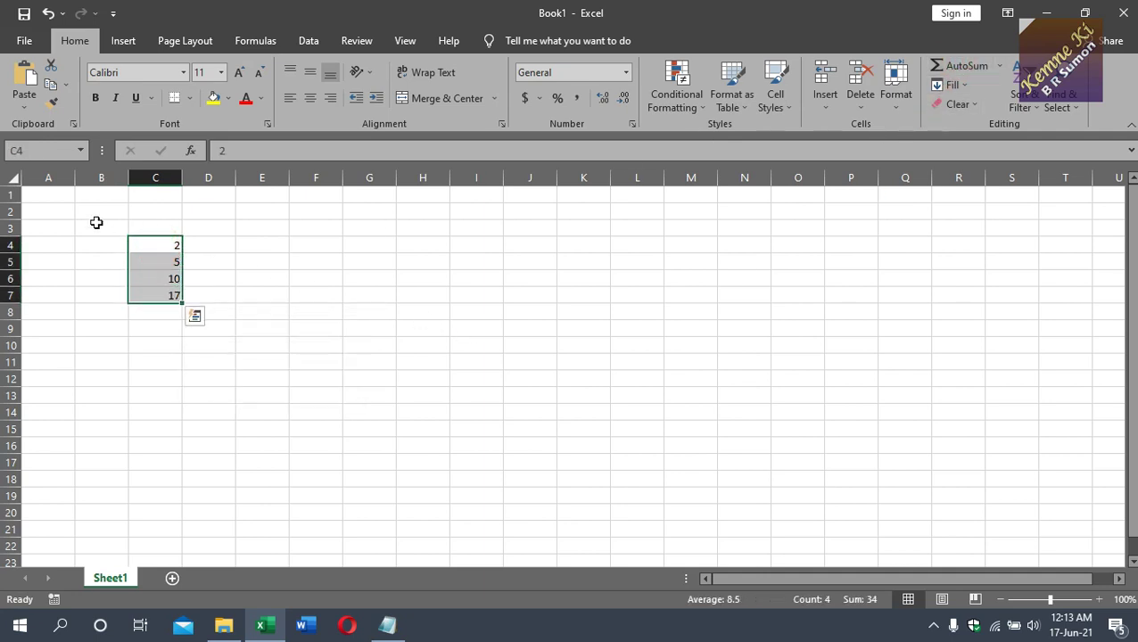
# Increase the font size of the entire sheet to 20.
pyautogui.click(10, 176)
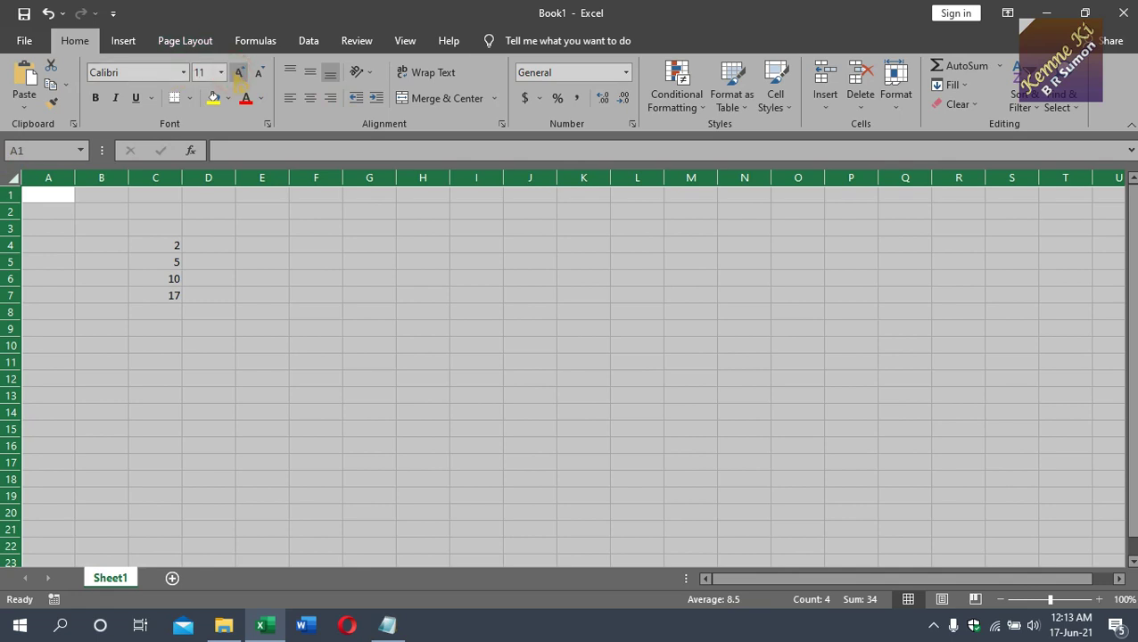
pyautogui.click(239, 73)
pyautogui.click(239, 73)
pyautogui.click(239, 73)
pyautogui.click(239, 73)
pyautogui.click(239, 73)
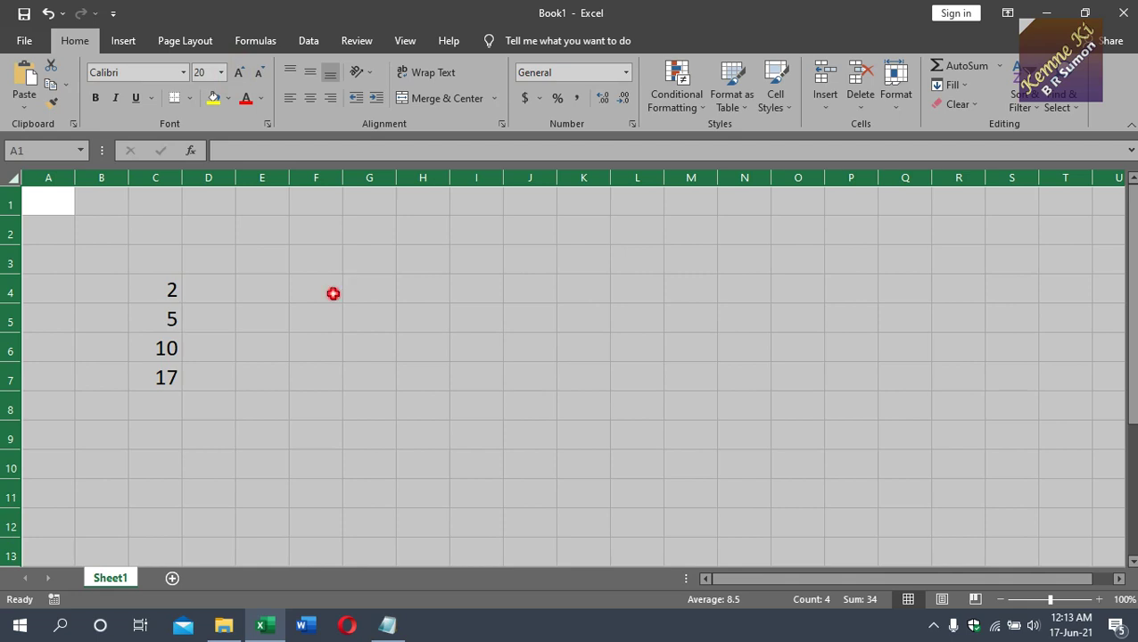
pyautogui.click(333, 293)
pyautogui.scroll(3, 361, 343)
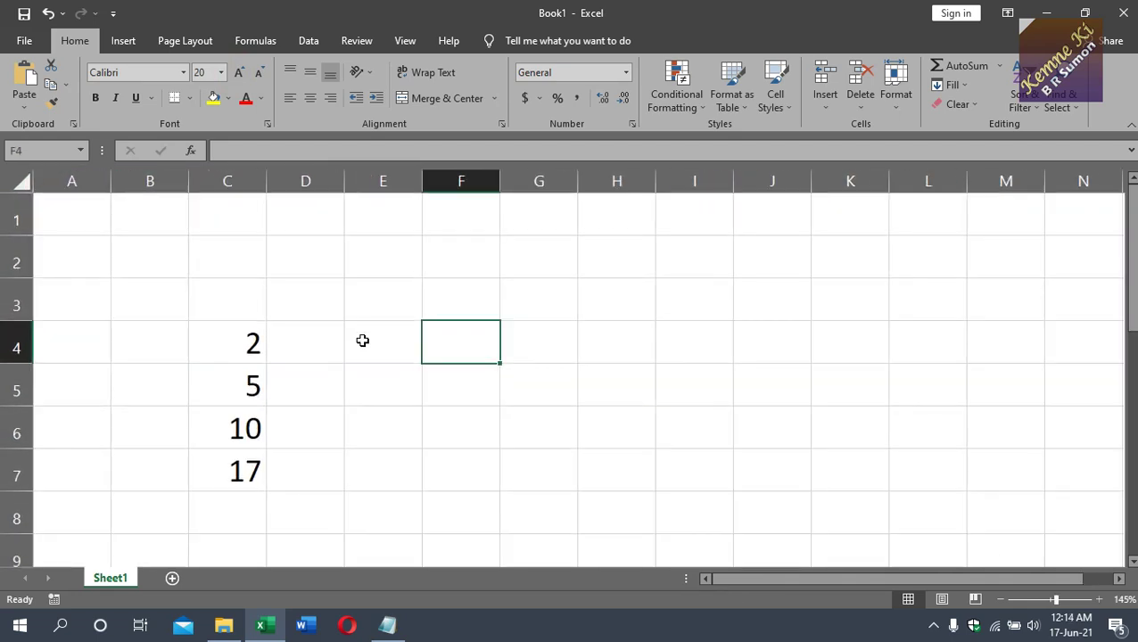
pyautogui.scroll(-1, 345, 348)
pyautogui.scroll(1, 346, 347)
pyautogui.scroll(-1, 345, 349)
# Change the summed numbers by entering 100 in C5 and 555555 in C4.
pyautogui.moveTo(216, 325); pyautogui.dragTo(220, 439)
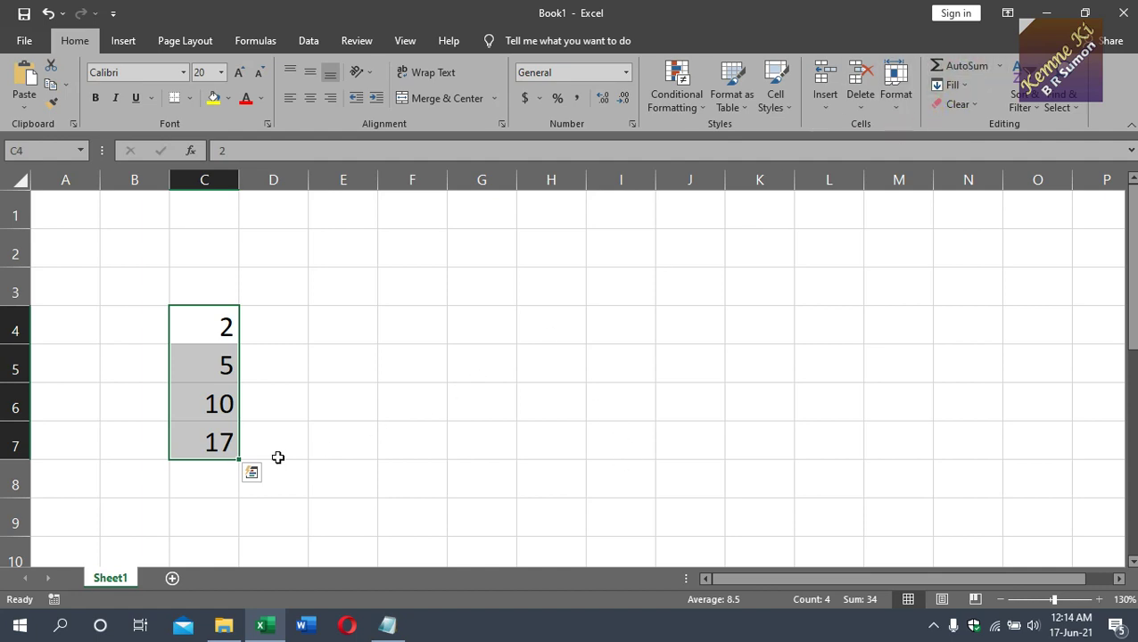
pyautogui.click(214, 441)
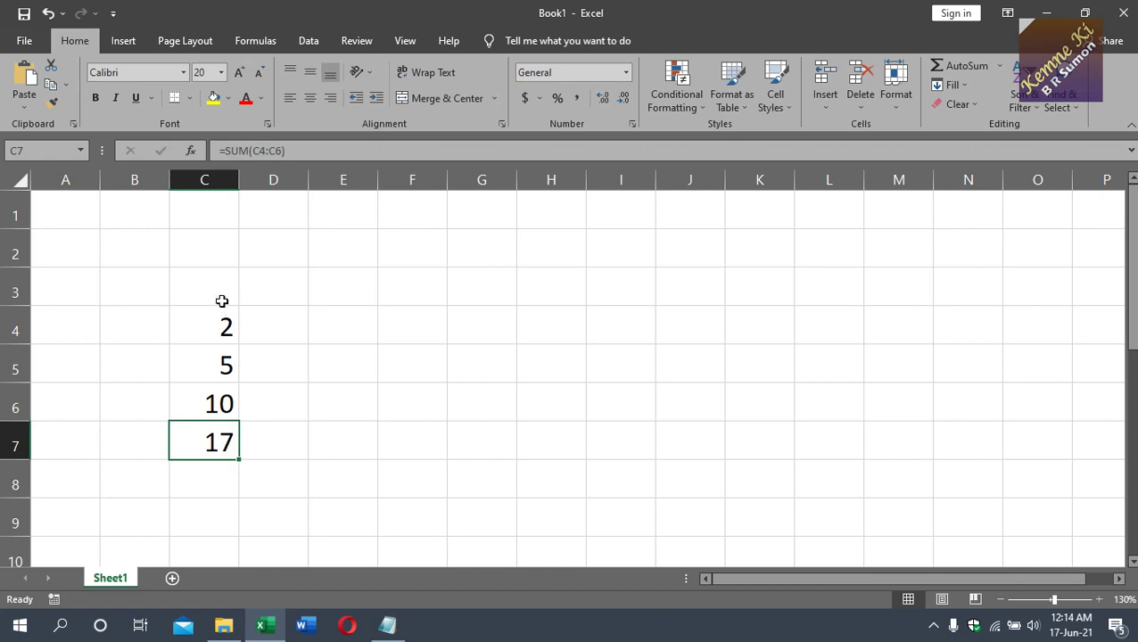
pyautogui.click(212, 358)
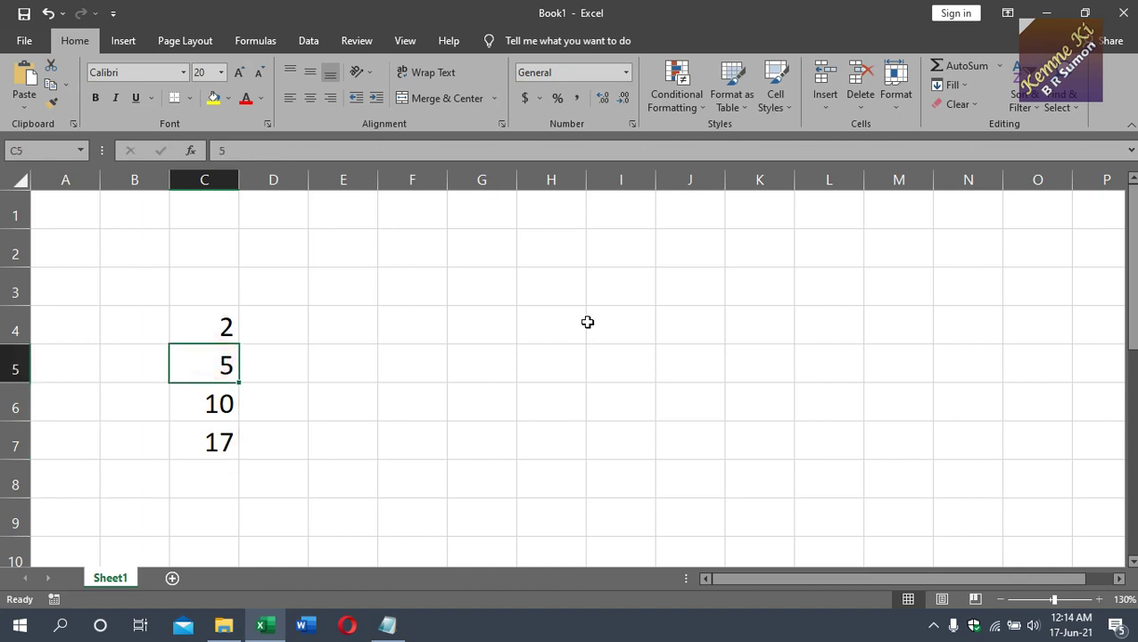
pyautogui.write('100')
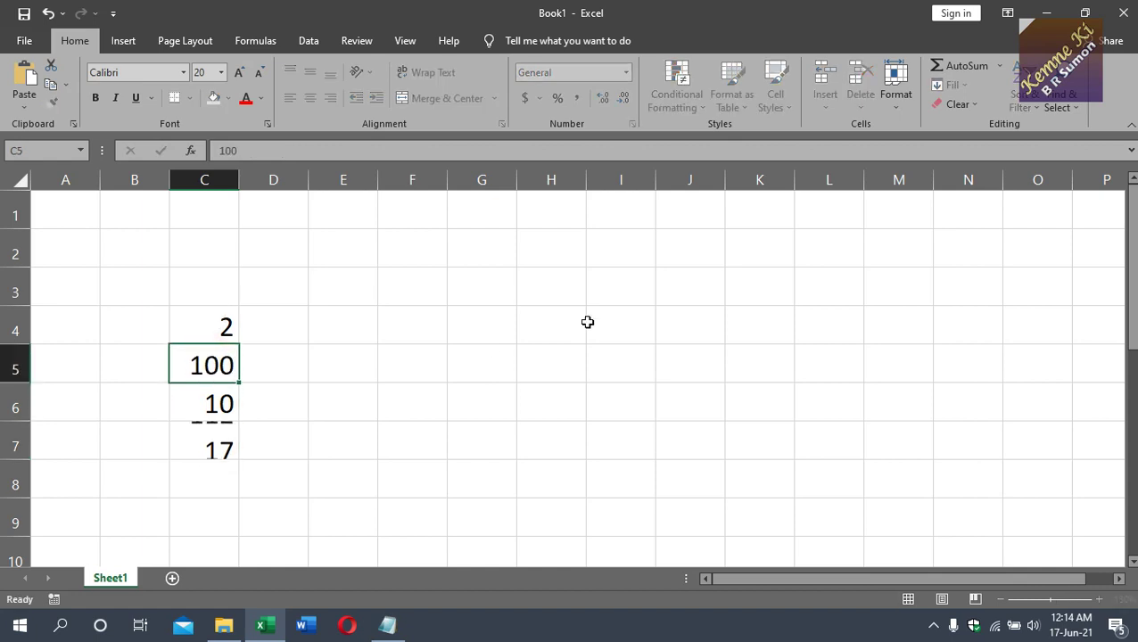
pyautogui.press('Return')
pyautogui.click(229, 327)
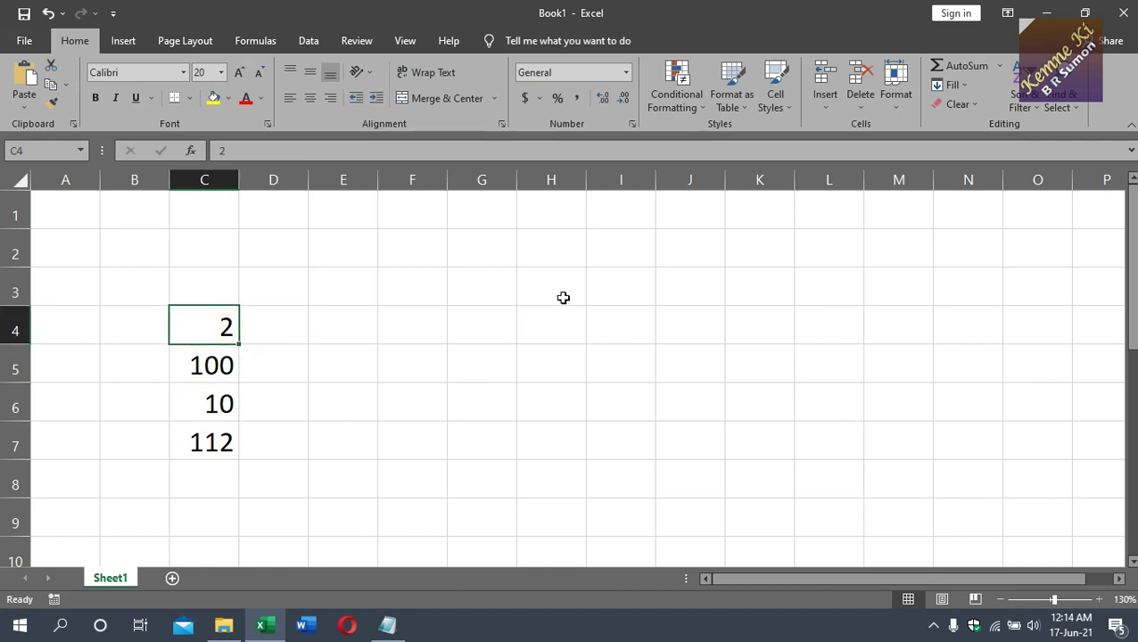
pyautogui.write('555555')
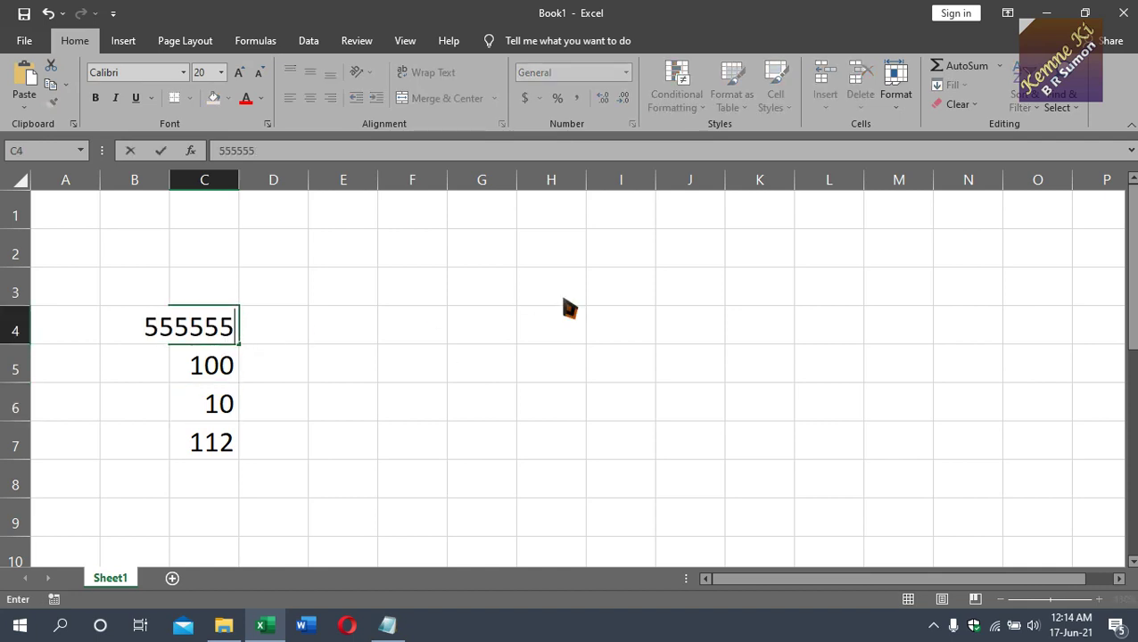
pyautogui.press('Return')
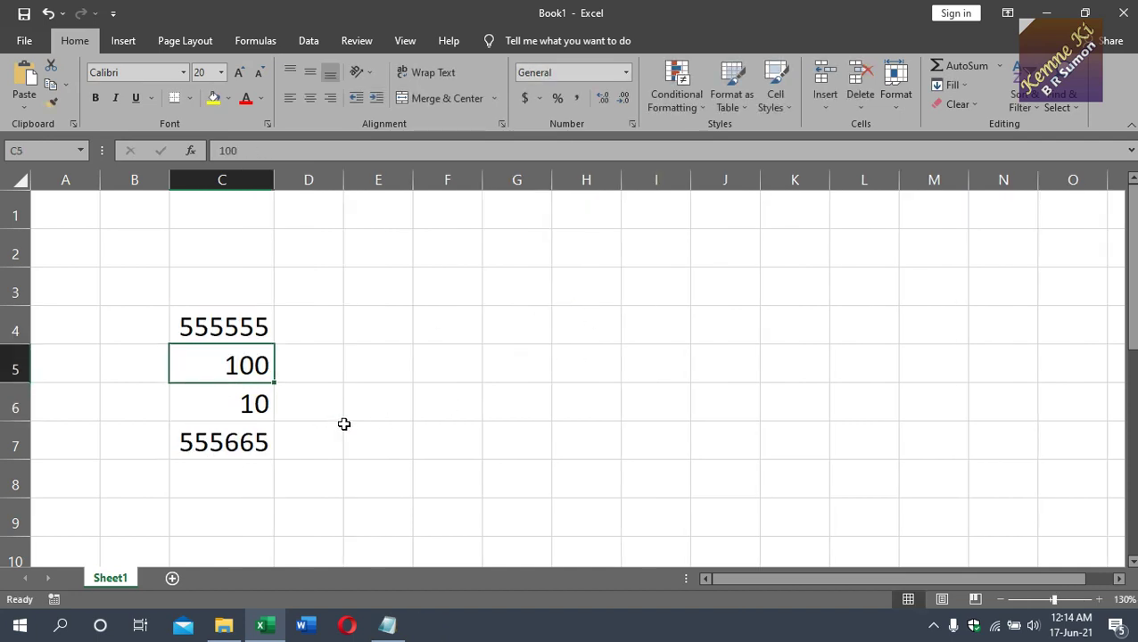
# Examine the total's formula in C7 and the cell C8 directly below it.
pyautogui.click(247, 475)
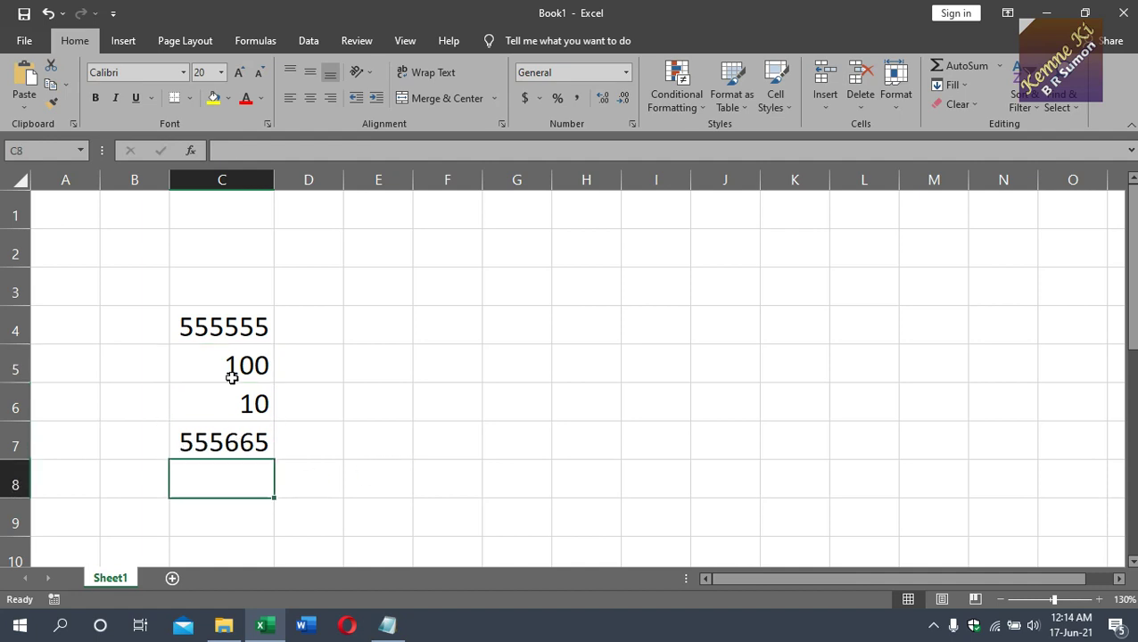
pyautogui.click(239, 328)
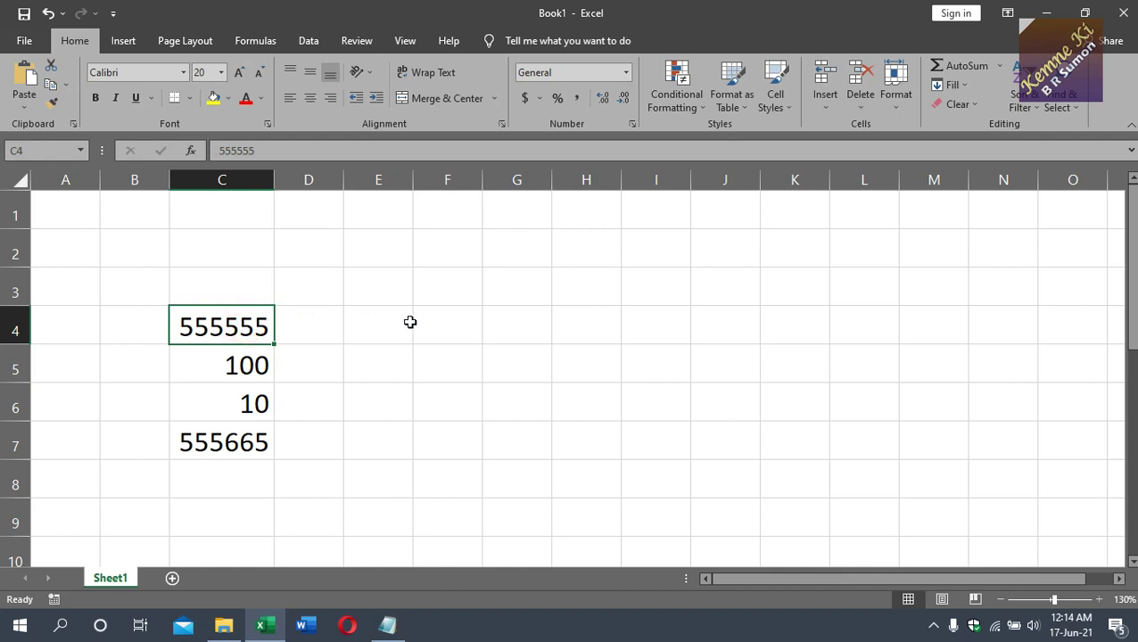
pyautogui.click(217, 482)
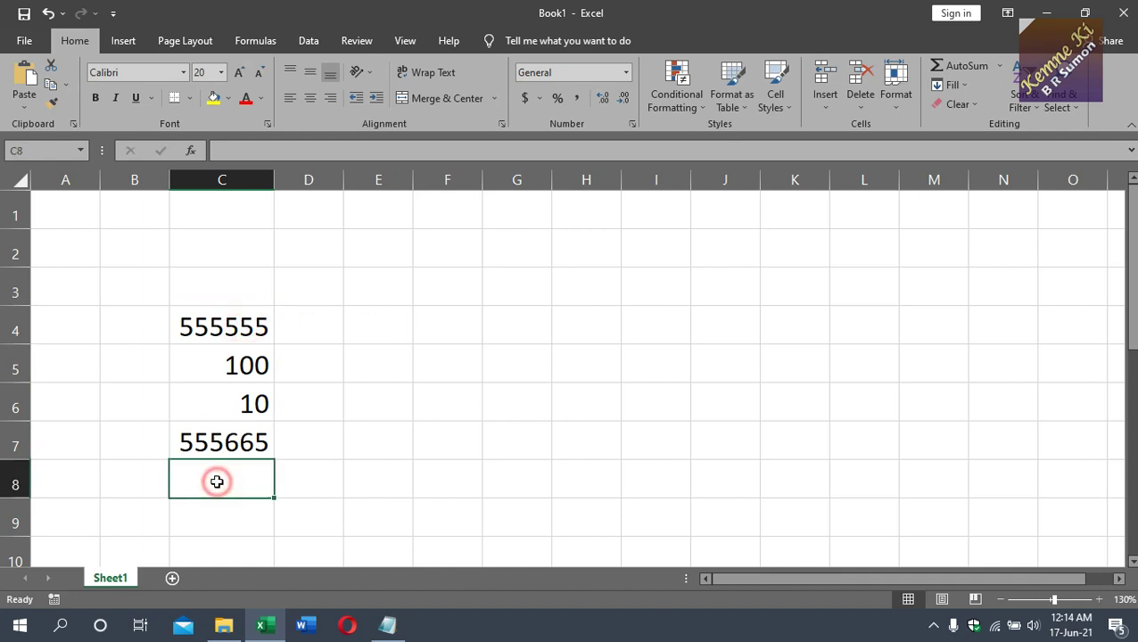
pyautogui.click(224, 437)
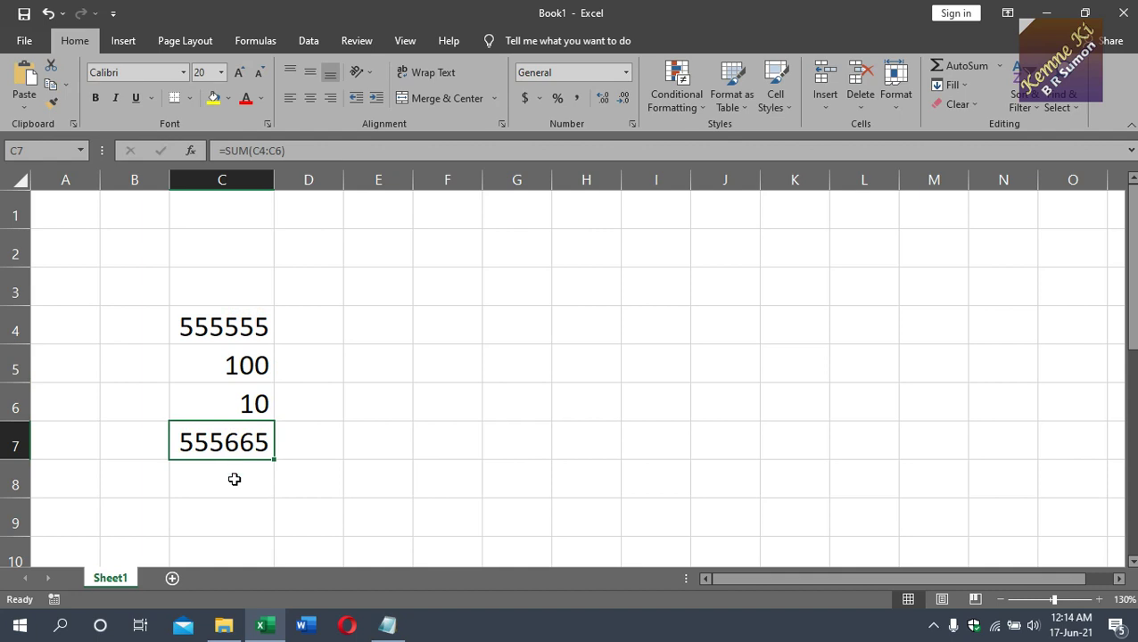
pyautogui.click(235, 479)
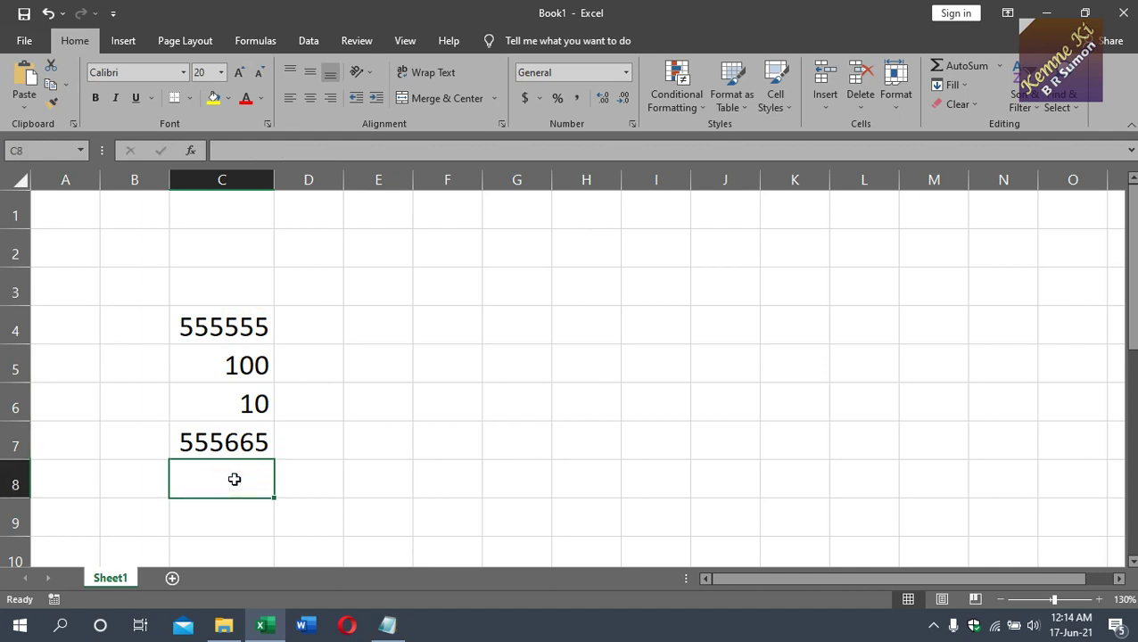
pyautogui.click(234, 446)
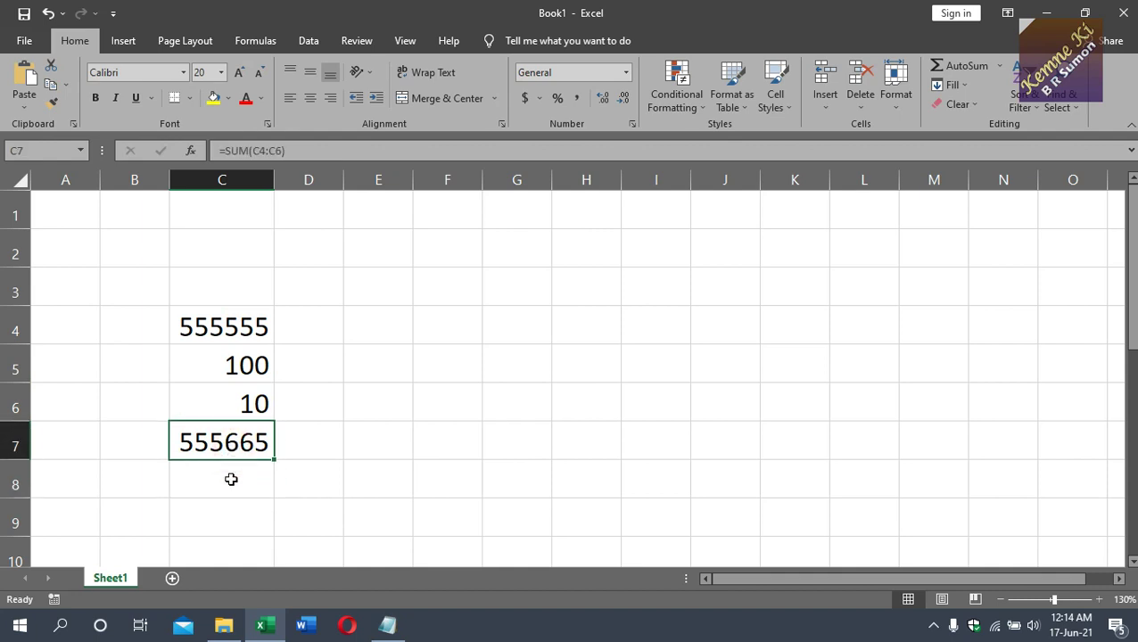
pyautogui.click(231, 479)
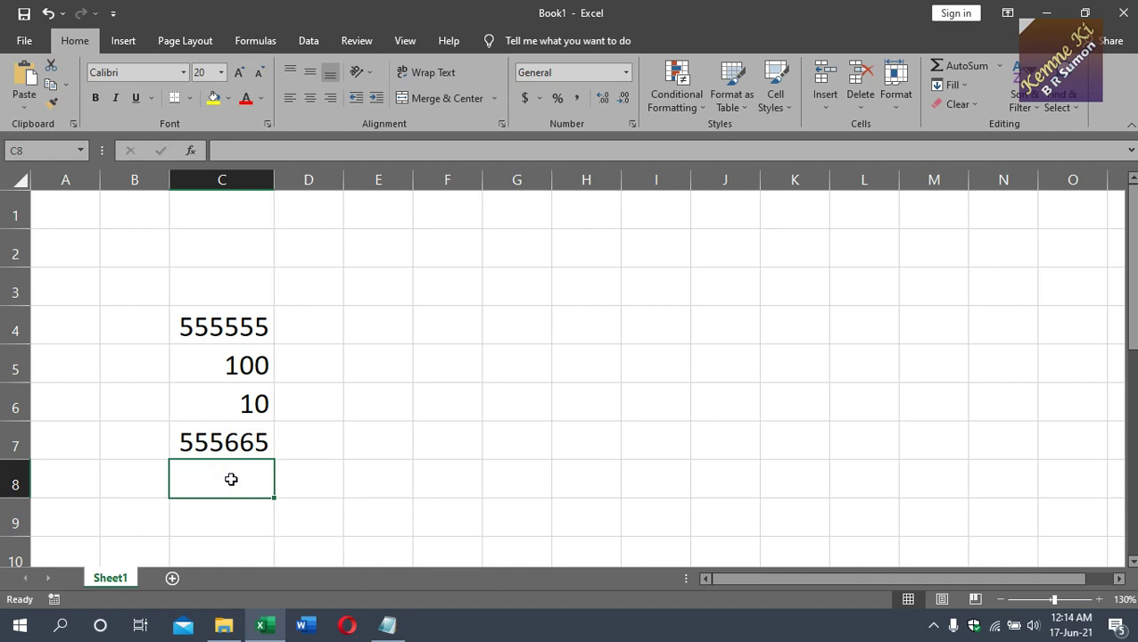
pyautogui.click(231, 445)
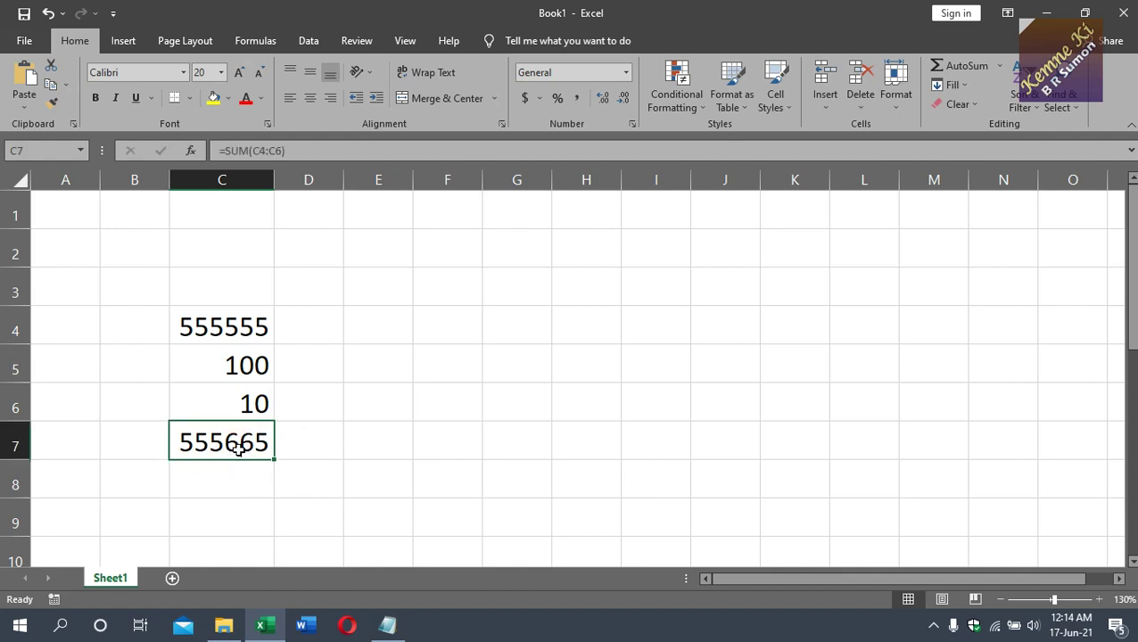
pyautogui.click(225, 477)
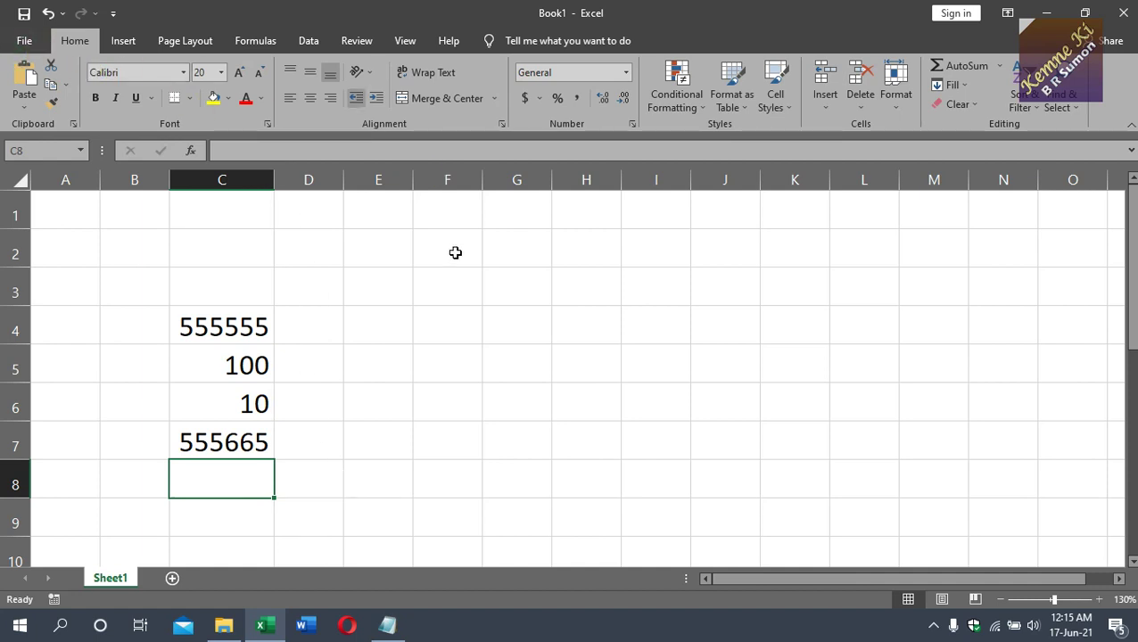
# View the account page to check the installed Office product information.
pyautogui.click(25, 42)
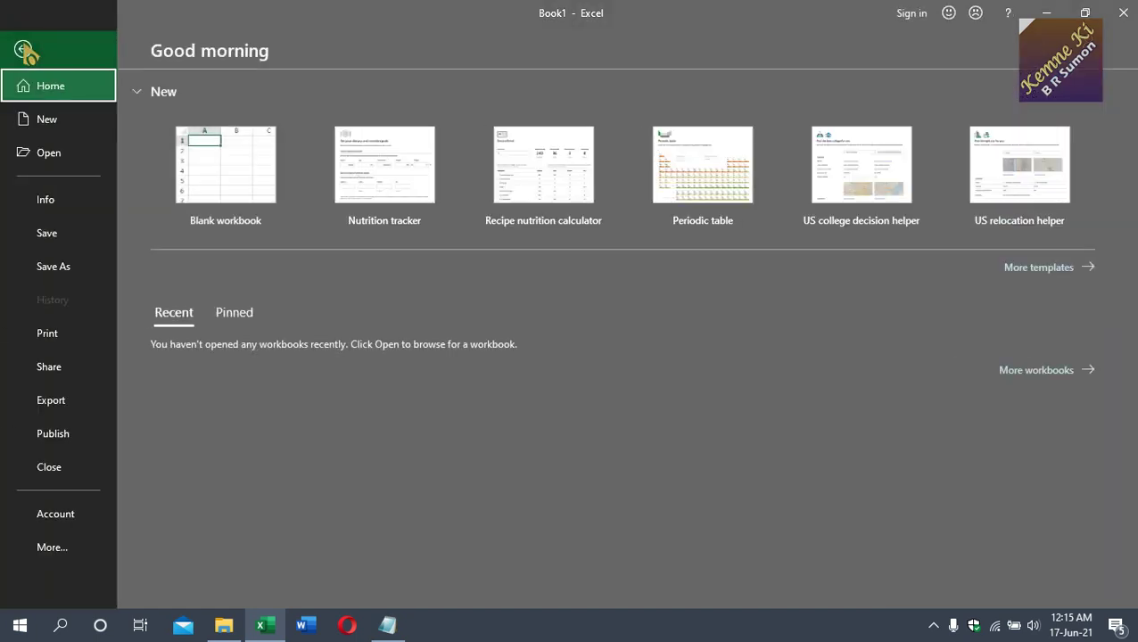
pyautogui.click(27, 51)
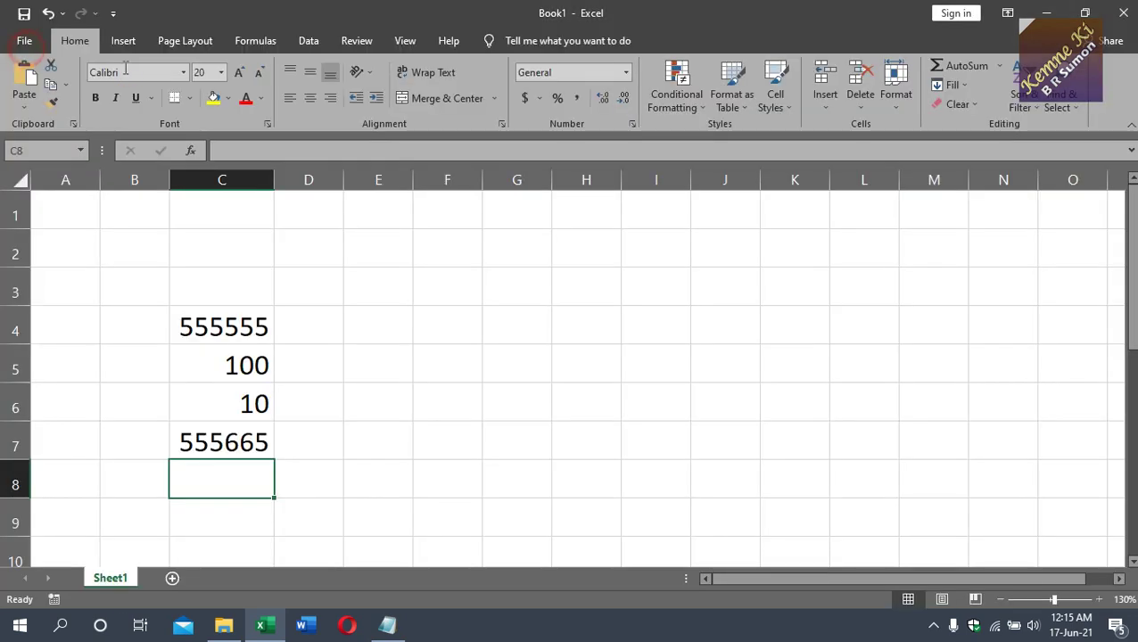
pyautogui.click(27, 43)
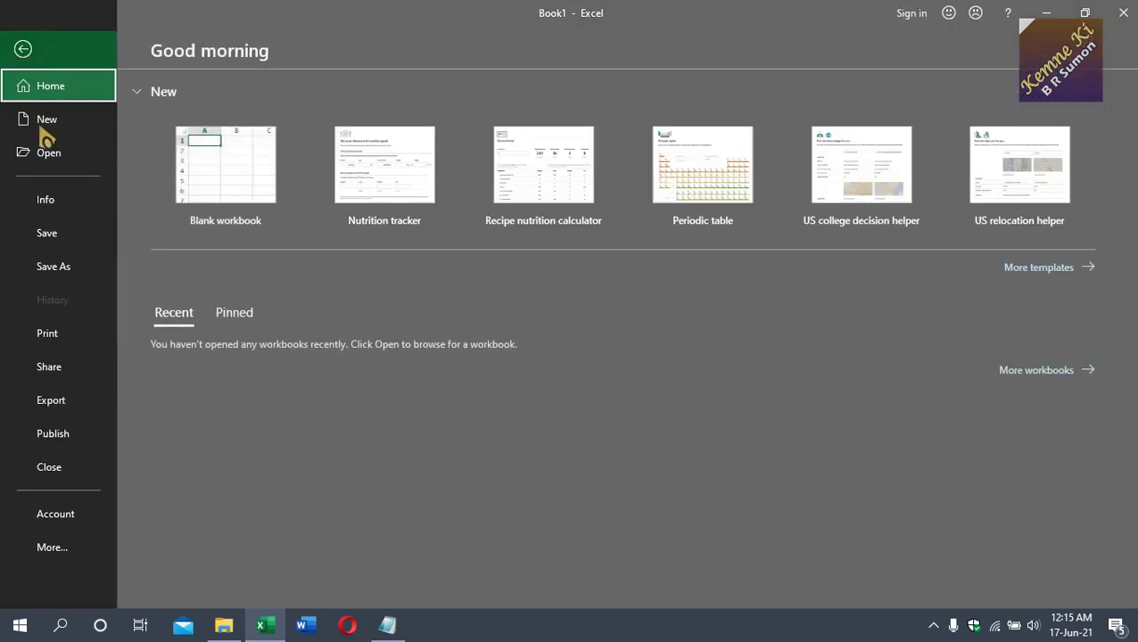
pyautogui.click(66, 559)
pyautogui.click(67, 517)
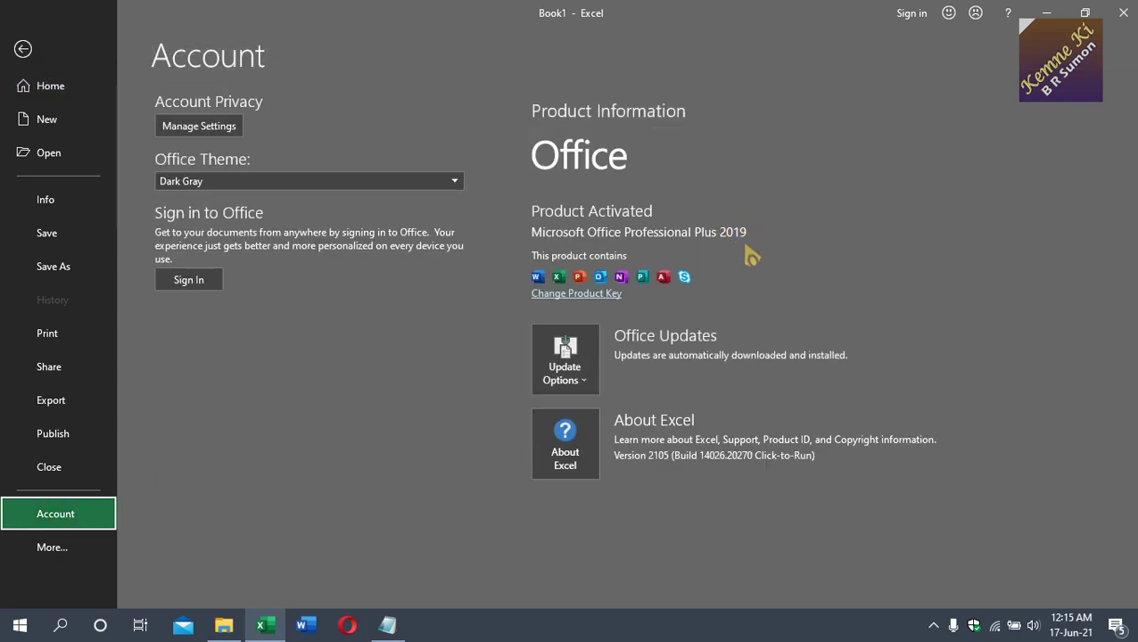
# Enable the Developer tab in the ribbon customization options and apply the change.
pyautogui.click(72, 559)
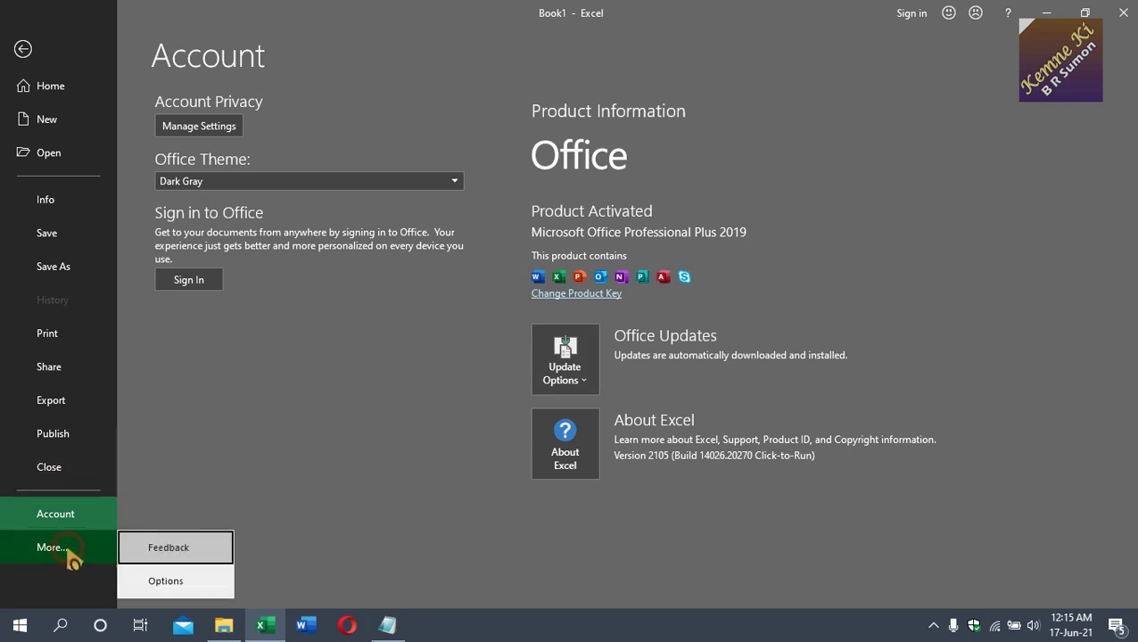
pyautogui.click(177, 585)
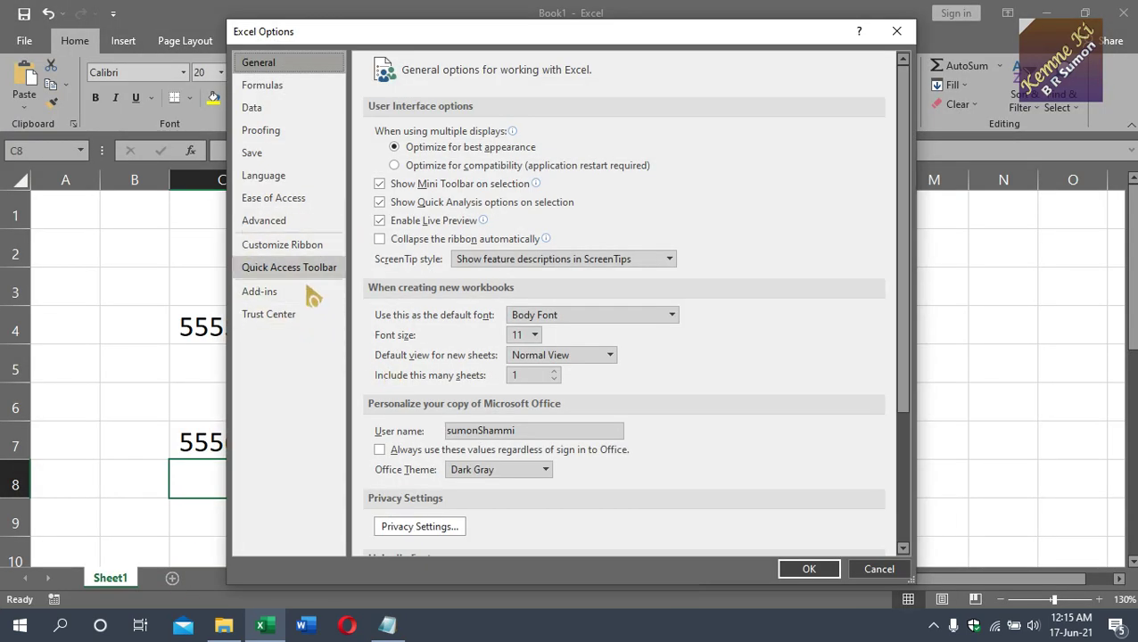
pyautogui.click(285, 248)
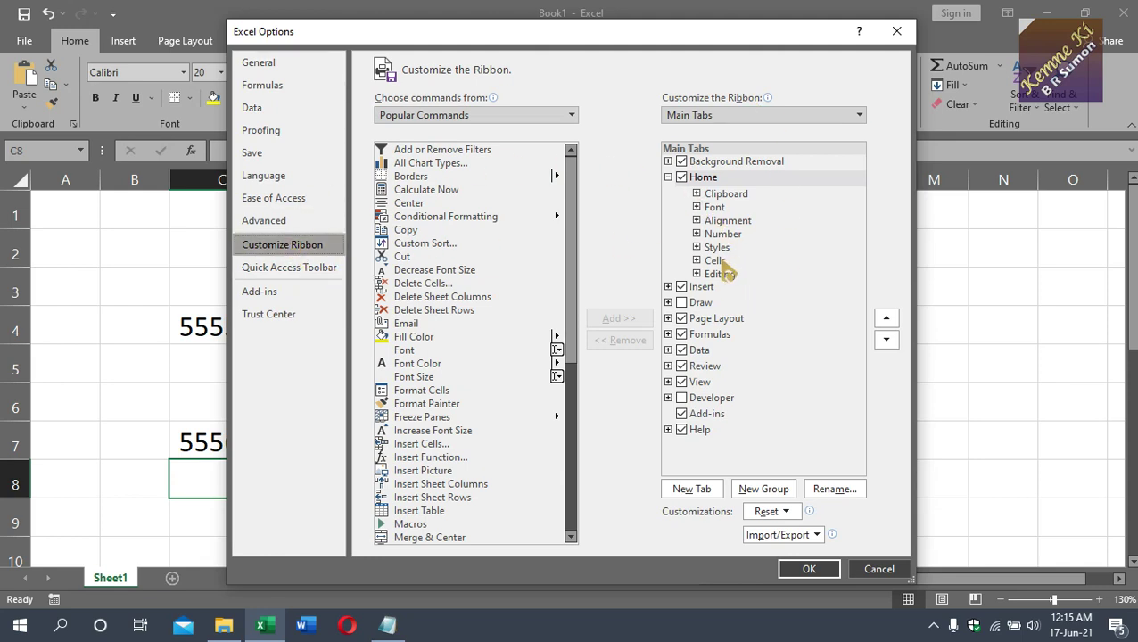
pyautogui.click(682, 398)
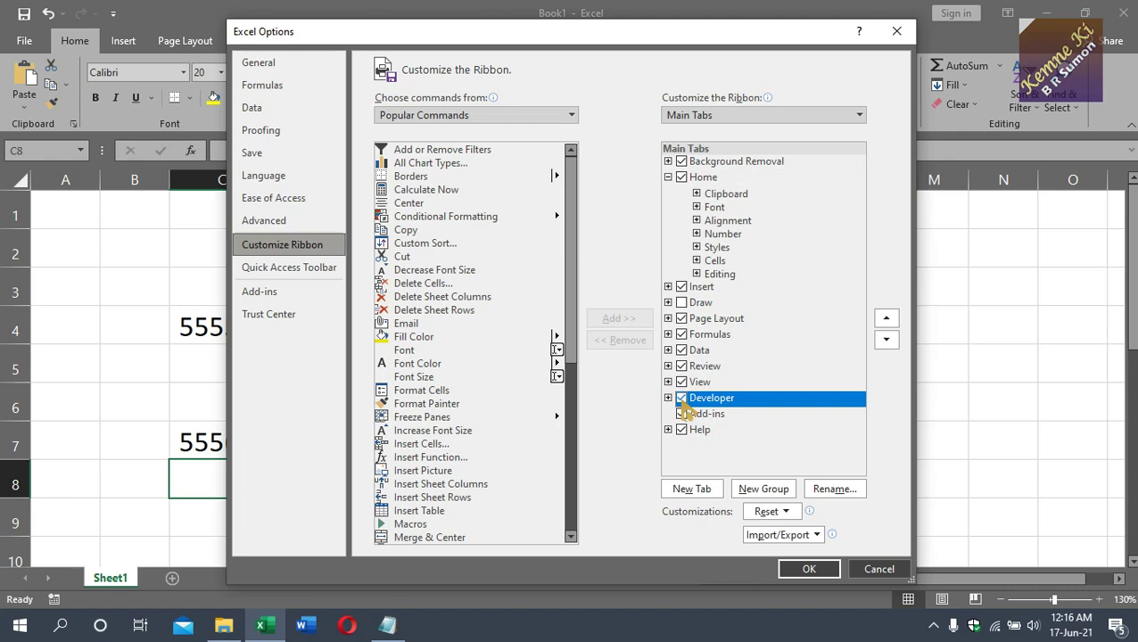
pyautogui.click(803, 572)
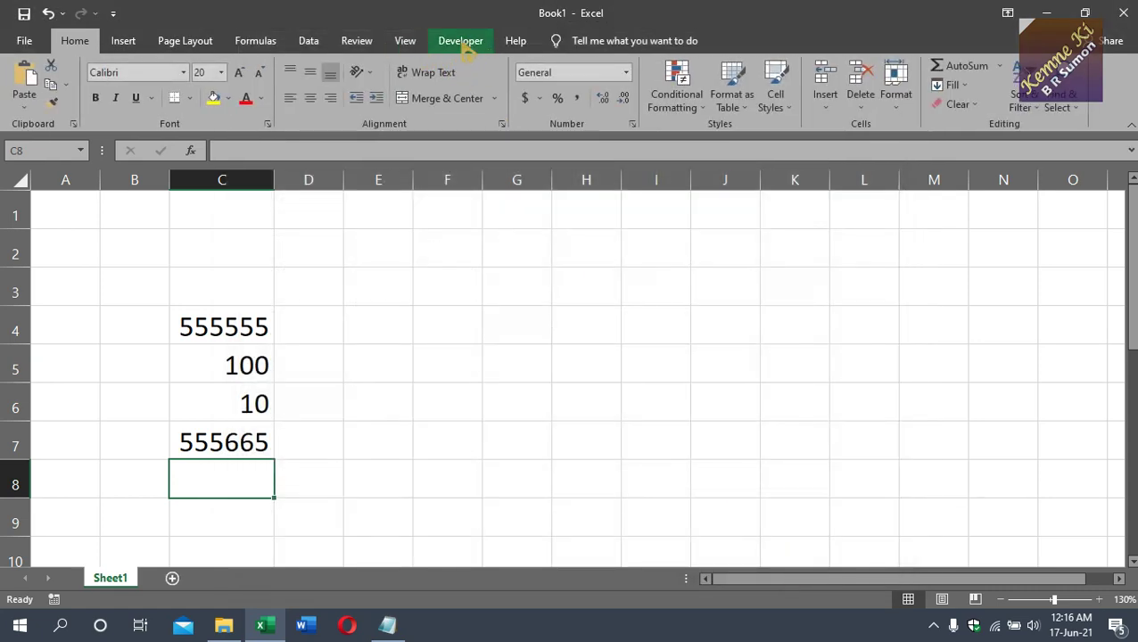
# Switch to the readme file in Notepad, copy all of its SpellBangladeshi function code, and return to the Excel workbook.
pyautogui.click(461, 44)
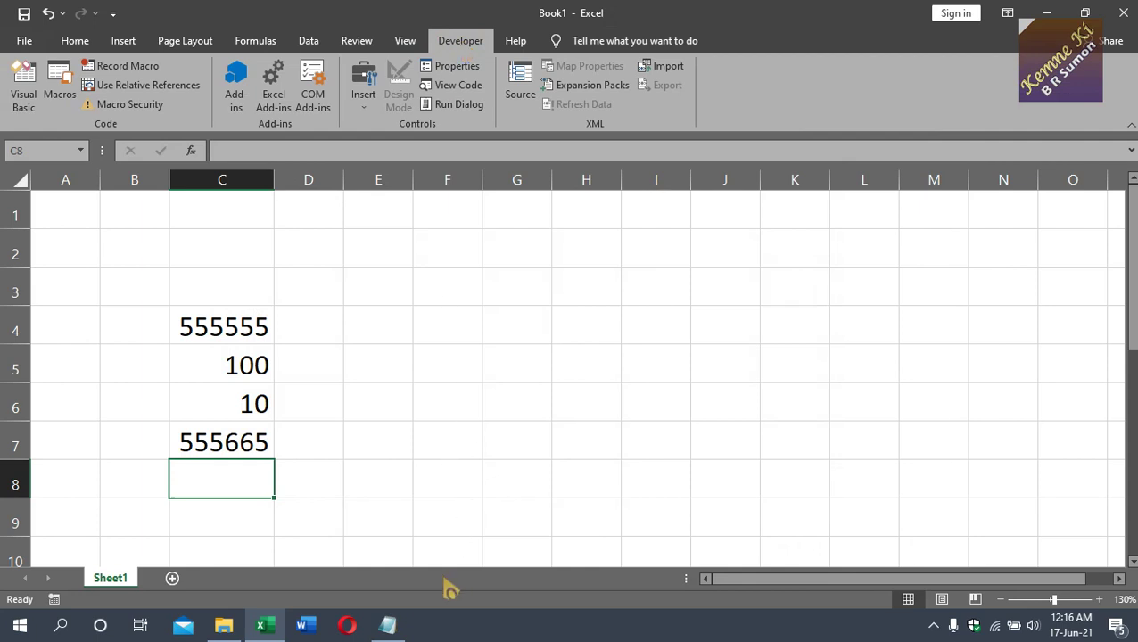
pyautogui.click(396, 628)
pyautogui.click(434, 317)
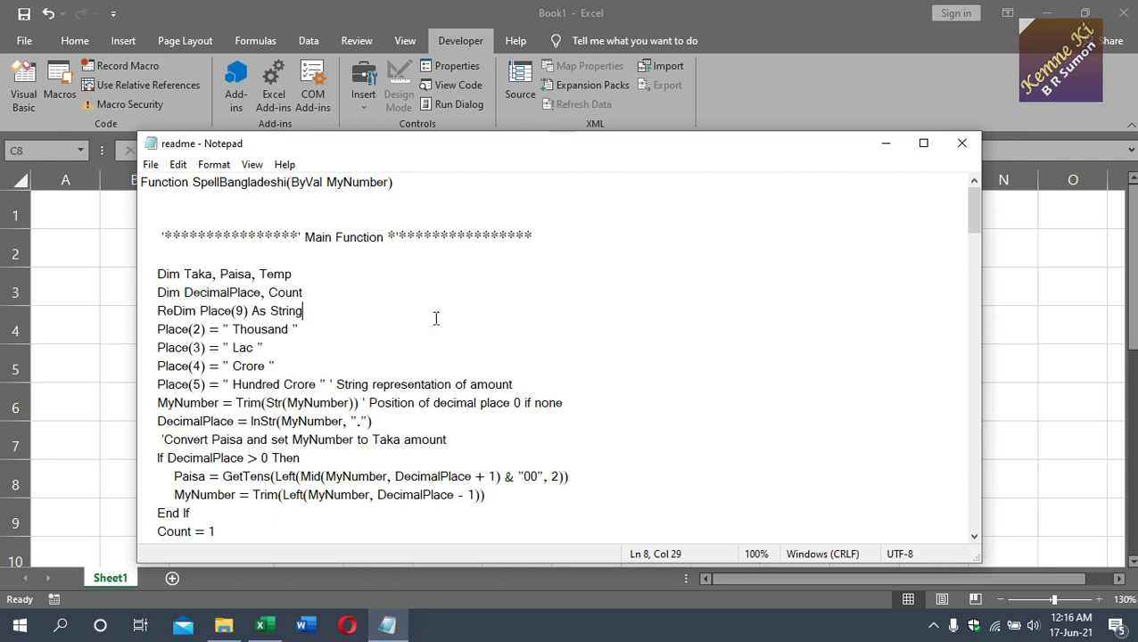
pyautogui.hotkey('ctrl', 'a')
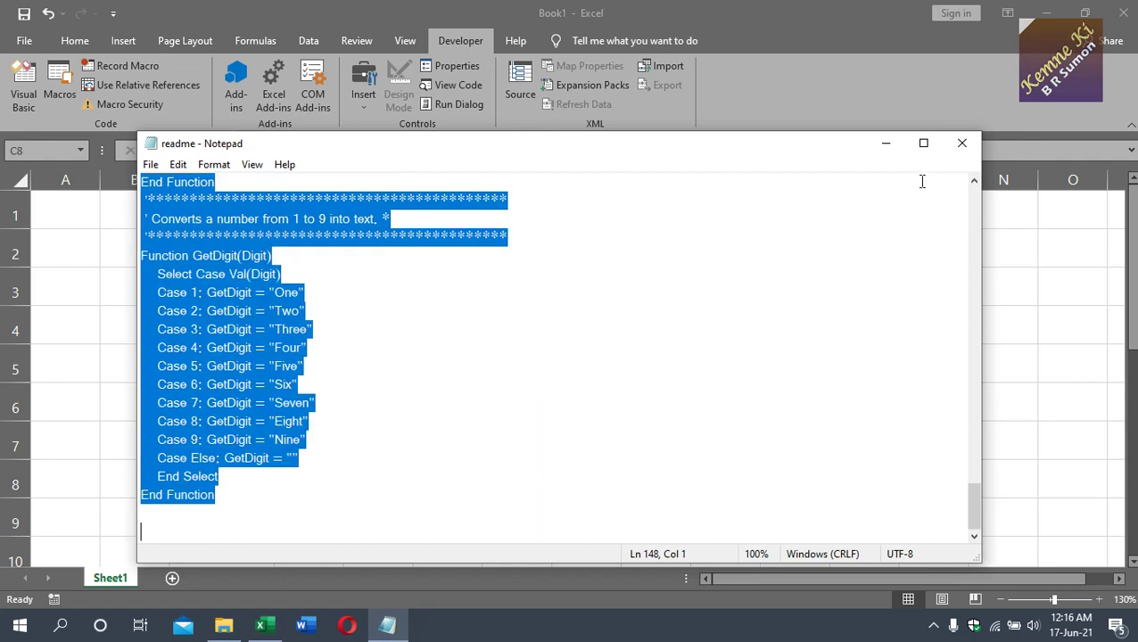
pyautogui.click(888, 146)
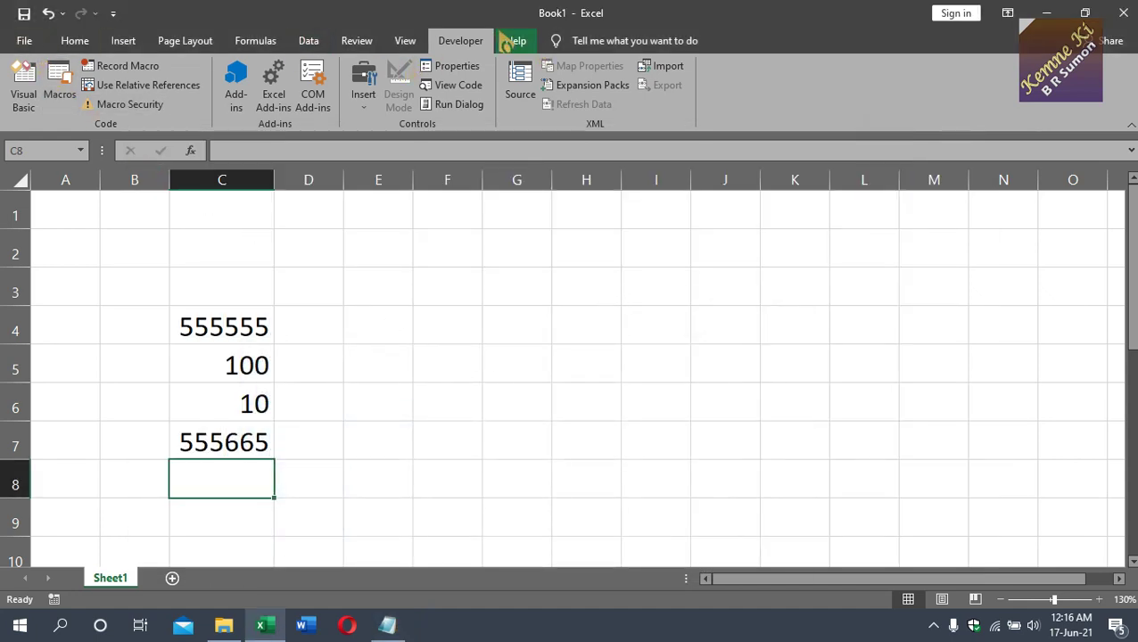
# Open the Visual Basic editor for the workbook and insert a new standard module.
pyautogui.click(74, 43)
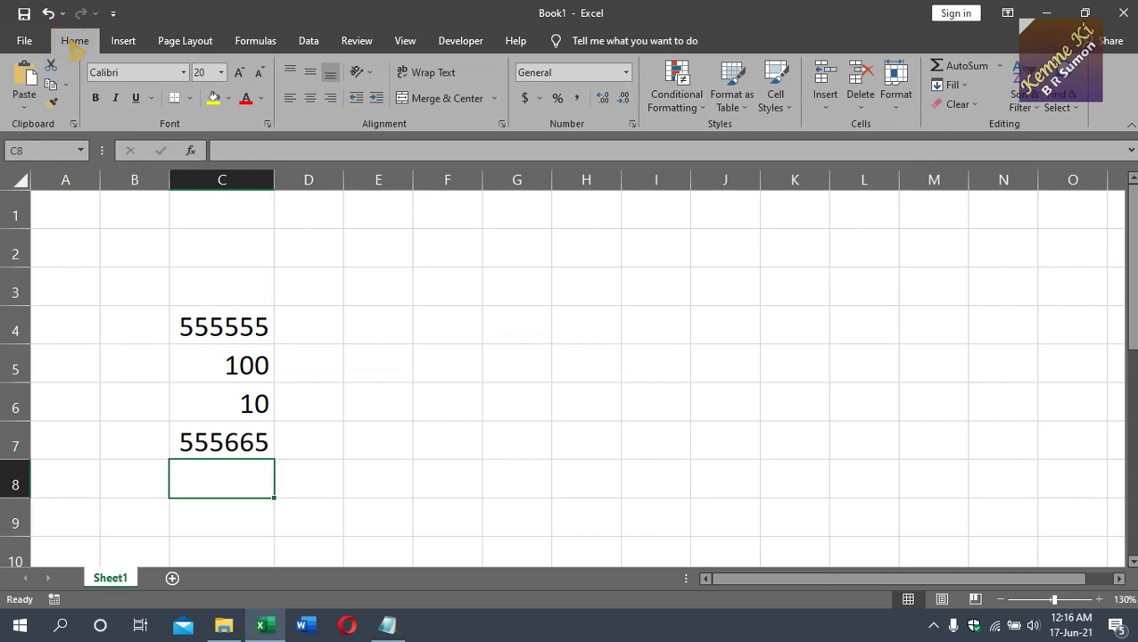
pyautogui.click(473, 47)
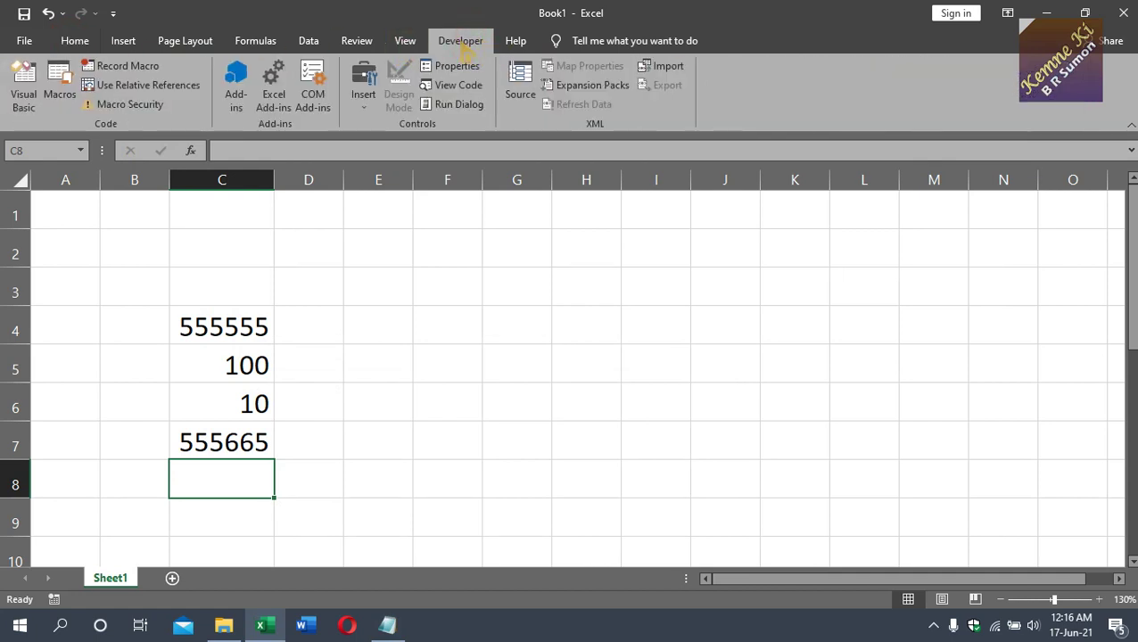
pyautogui.click(25, 96)
pyautogui.click(27, 95)
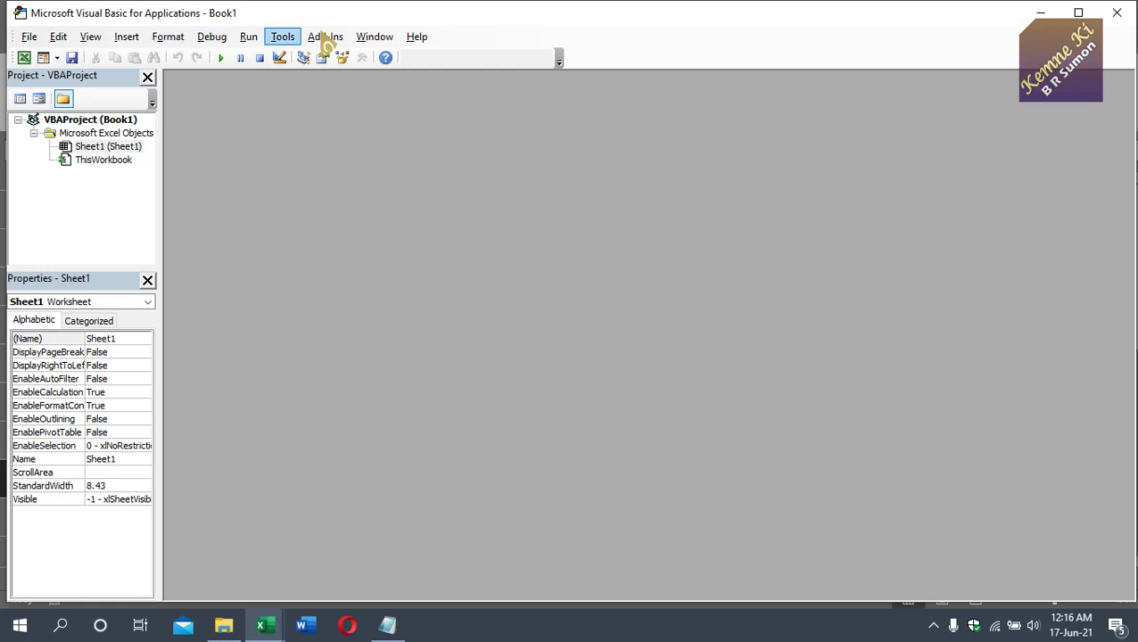
pyautogui.click(129, 39)
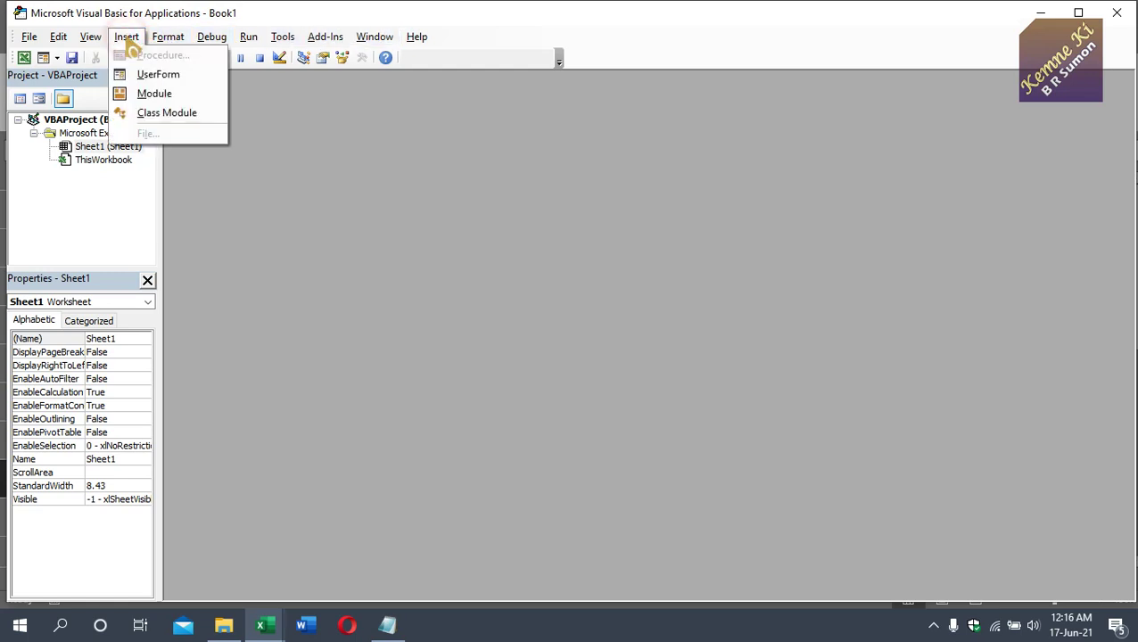
pyautogui.click(149, 97)
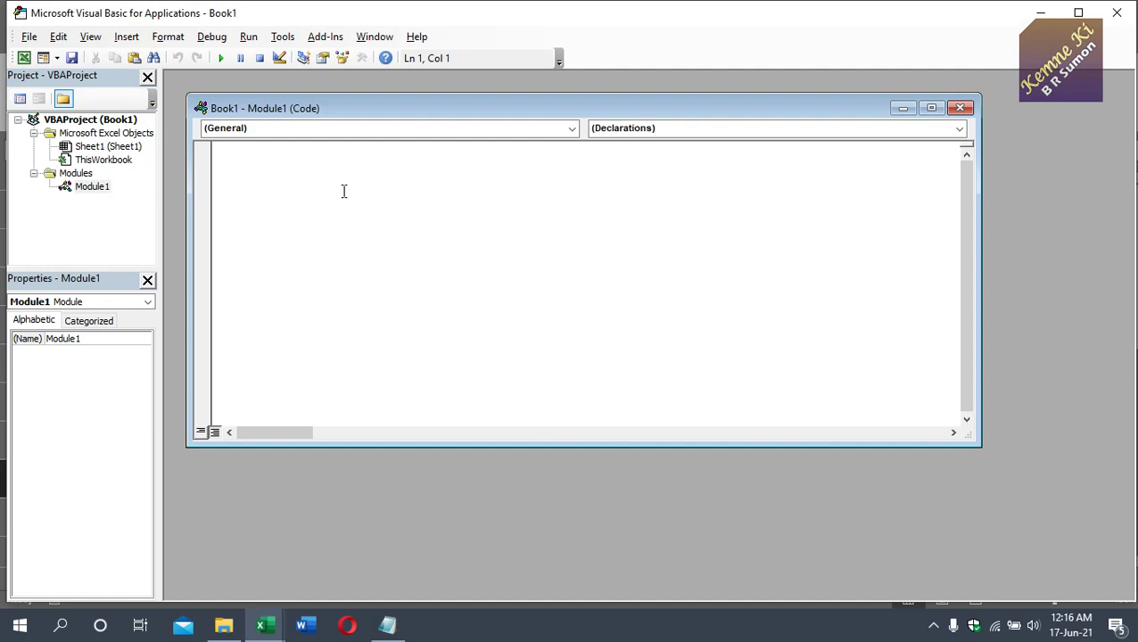
# Paste the copied SpellBangladeshi code into the empty module, then close the editor and return to Excel.
pyautogui.hotkey('ctrl', 'v')
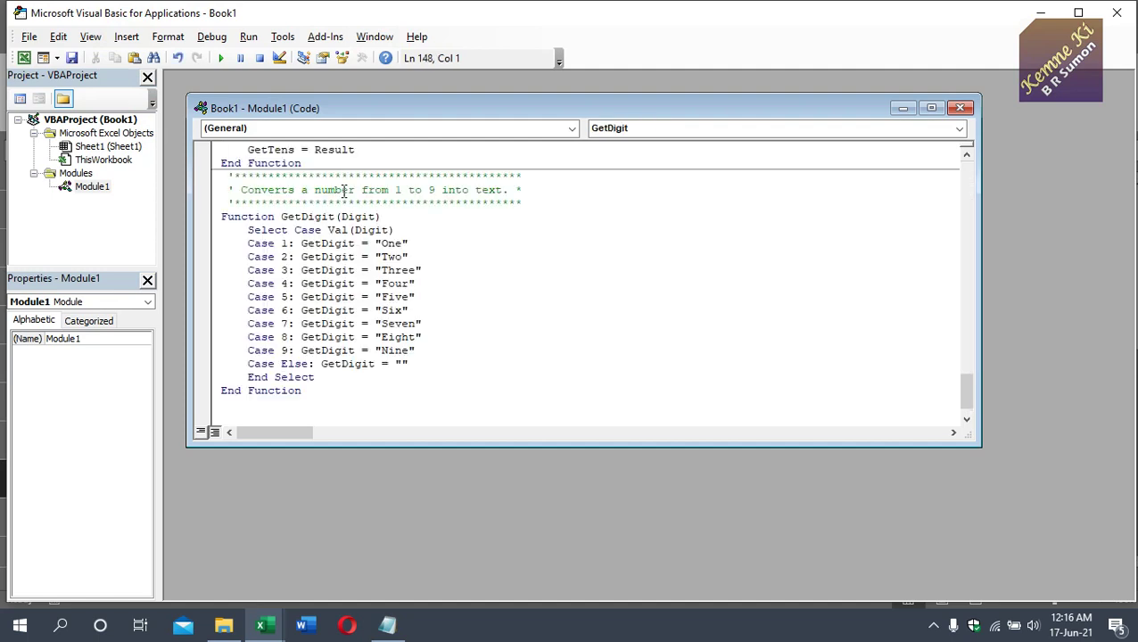
pyautogui.click(30, 38)
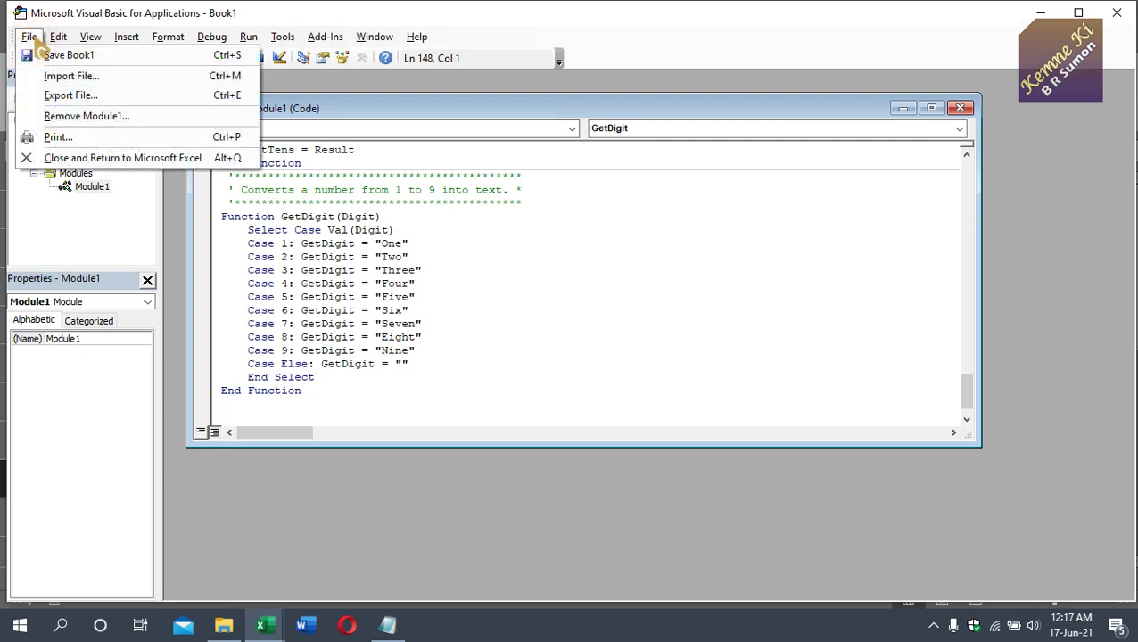
pyautogui.click(87, 159)
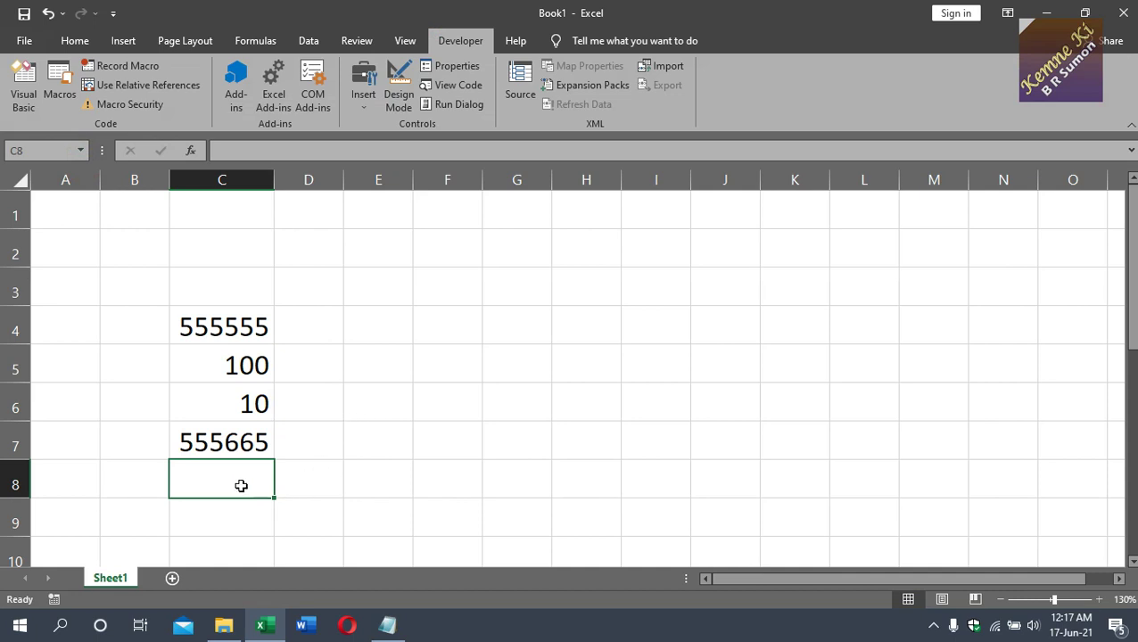
# Spell out the column's total in words by entering =SpellBangladeshi(C7) in cell C8.
pyautogui.write('=')
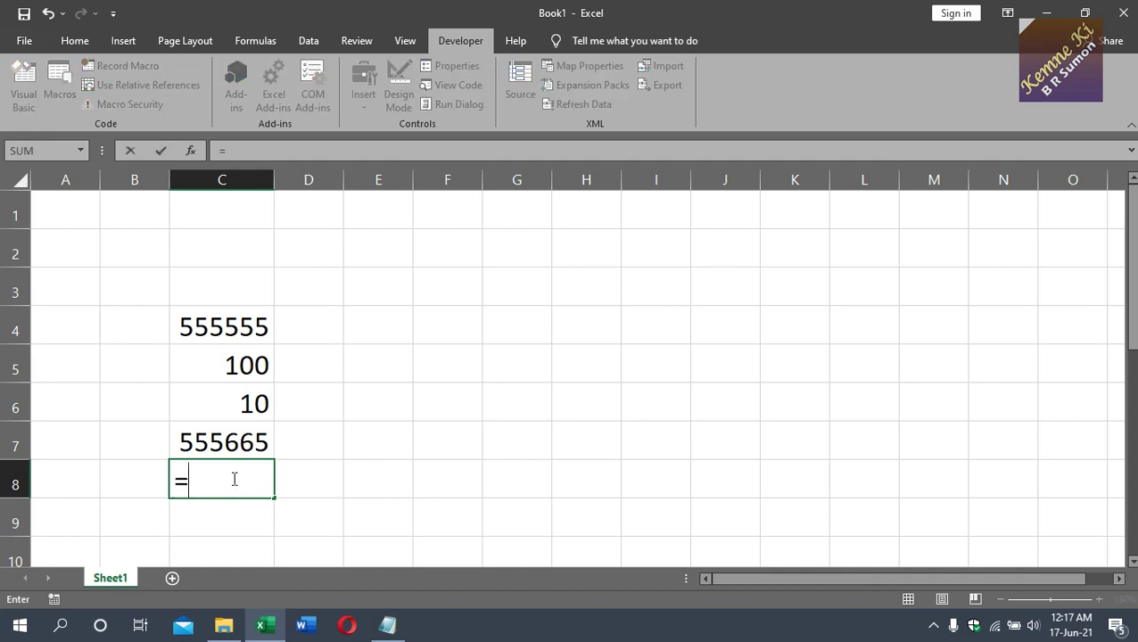
pyautogui.write('0')
pyautogui.press('BackSpace')
pyautogui.write('spe')
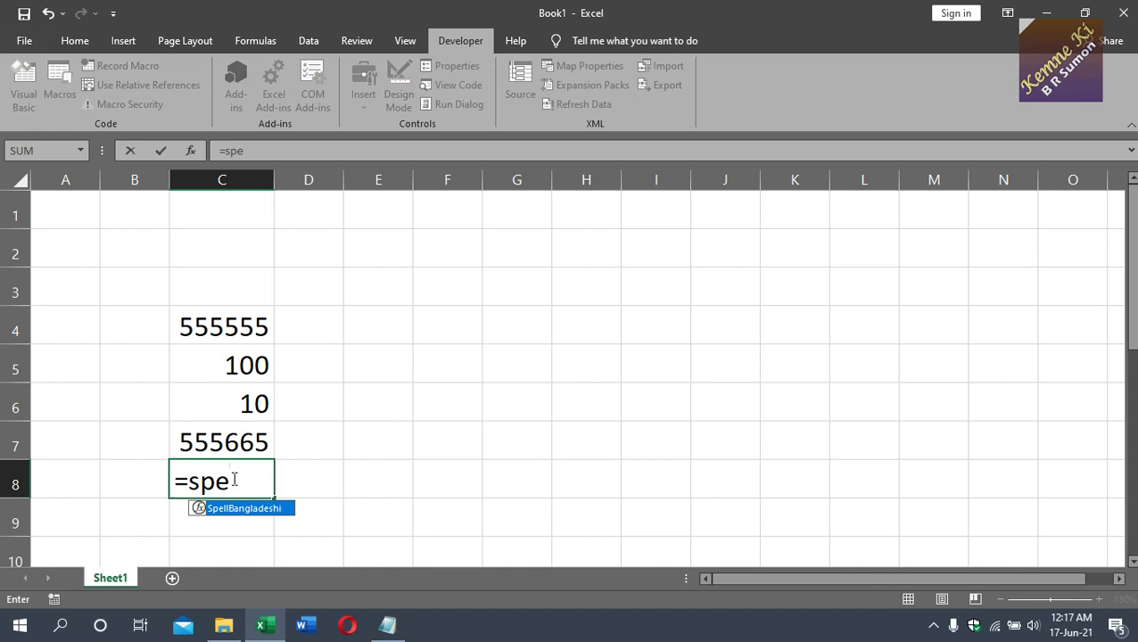
pyautogui.press('Tab')
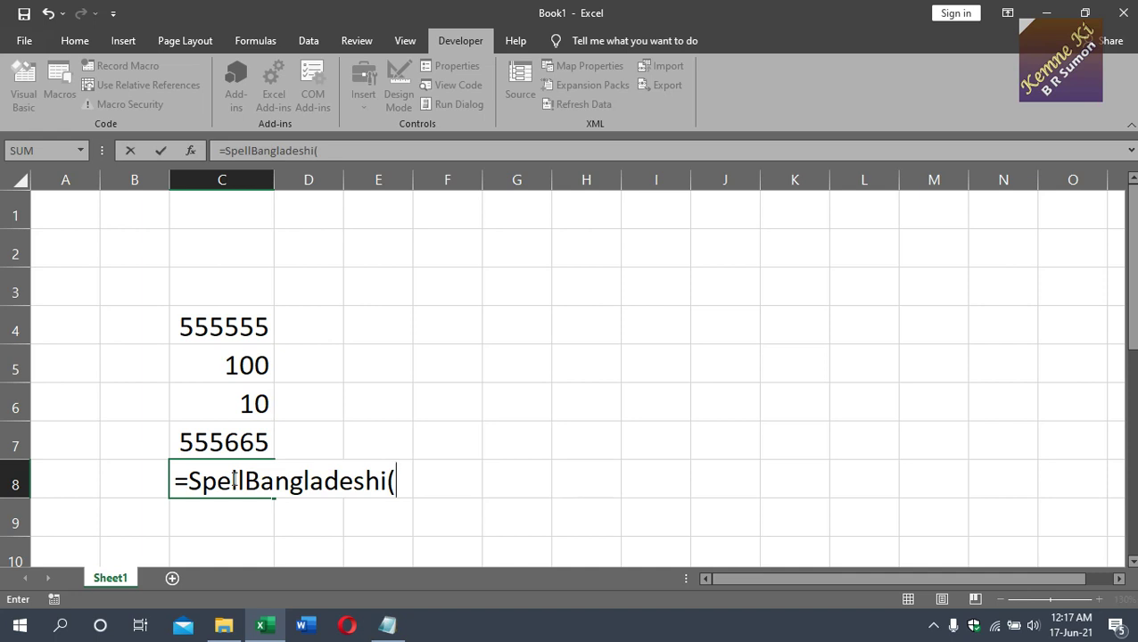
pyautogui.click(227, 441)
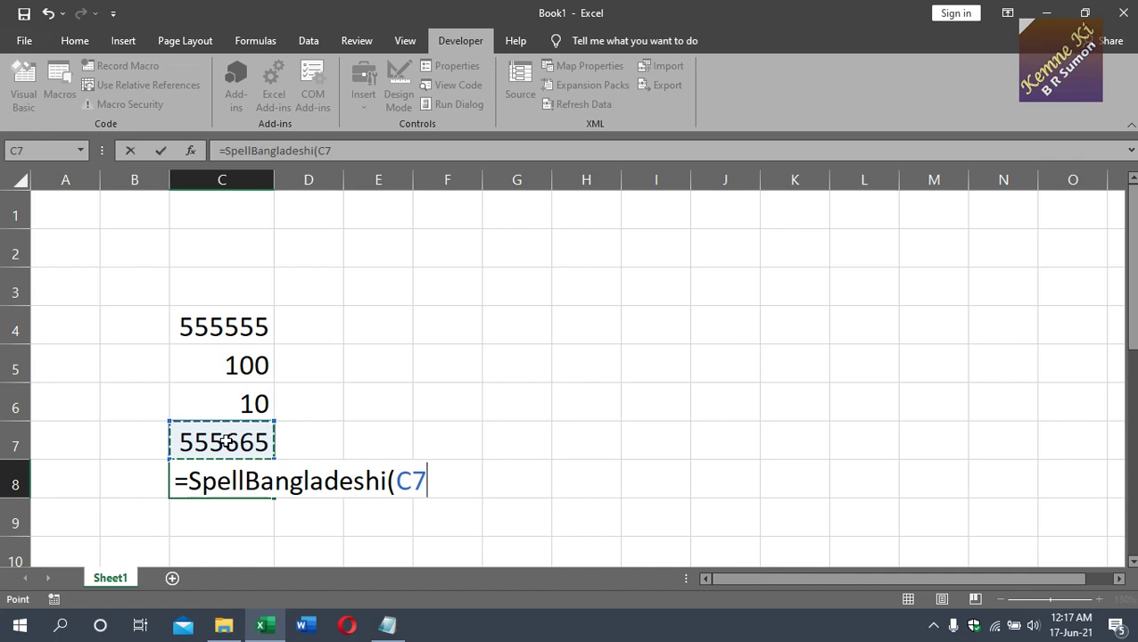
pyautogui.press('Return')
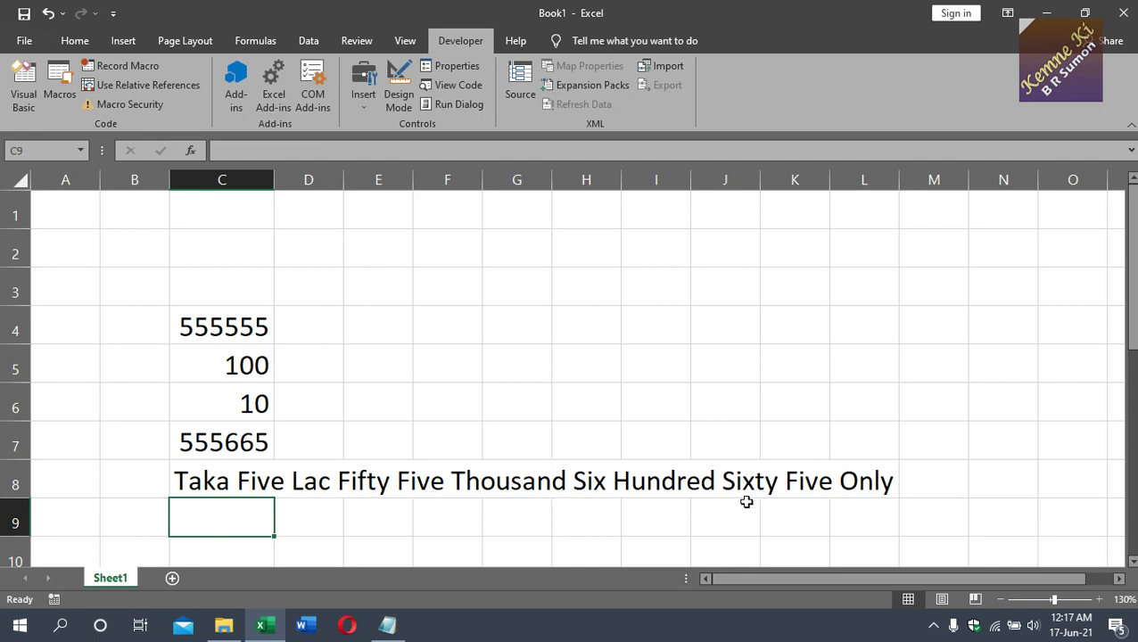
# Change the first summed number in cell C4 to 300.
pyautogui.click(385, 439)
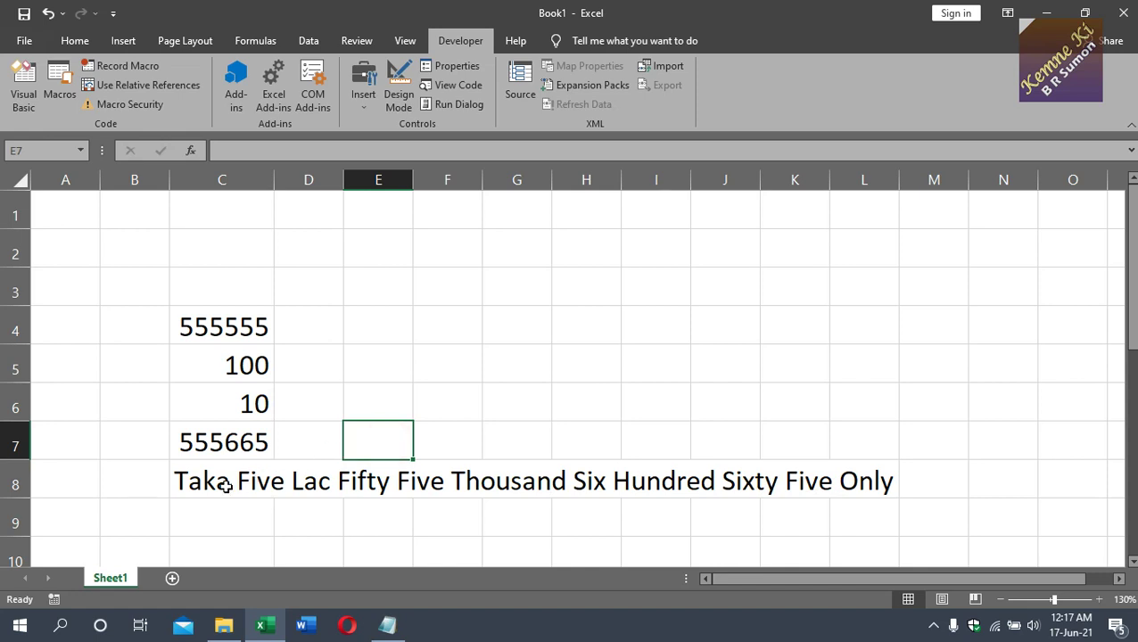
pyautogui.doubleClick(238, 337)
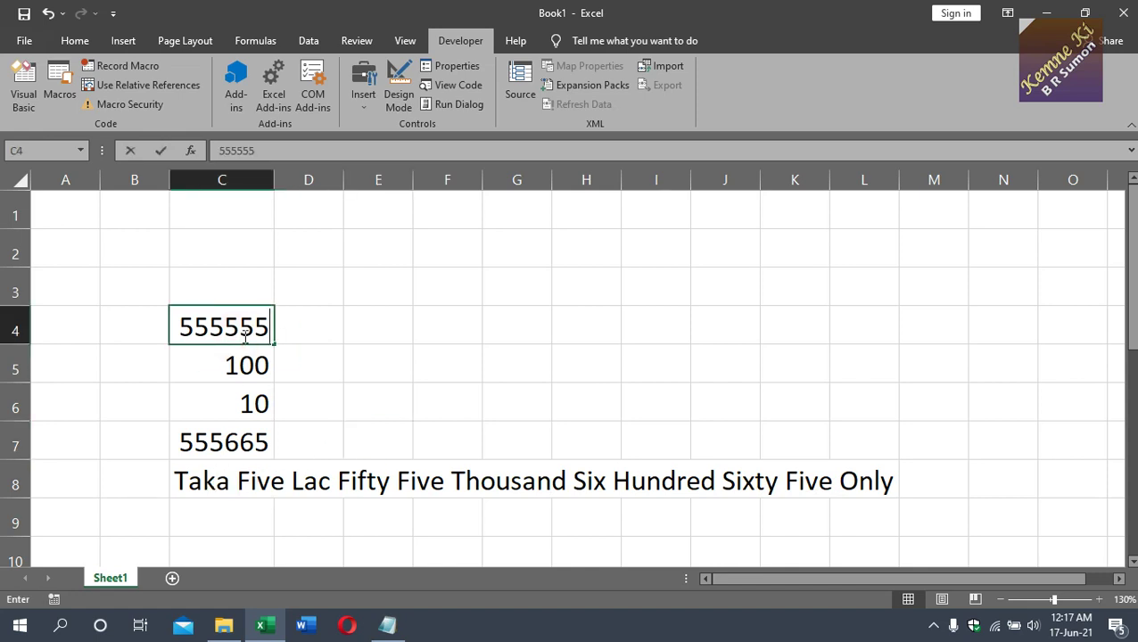
pyautogui.press('BackSpace')
pyautogui.press('BackSpace')
pyautogui.press('BackSpace')
pyautogui.press('BackSpace')
pyautogui.press('BackSpace')
pyautogui.press('BackSpace')
pyautogui.write('300')
pyautogui.press('Return')
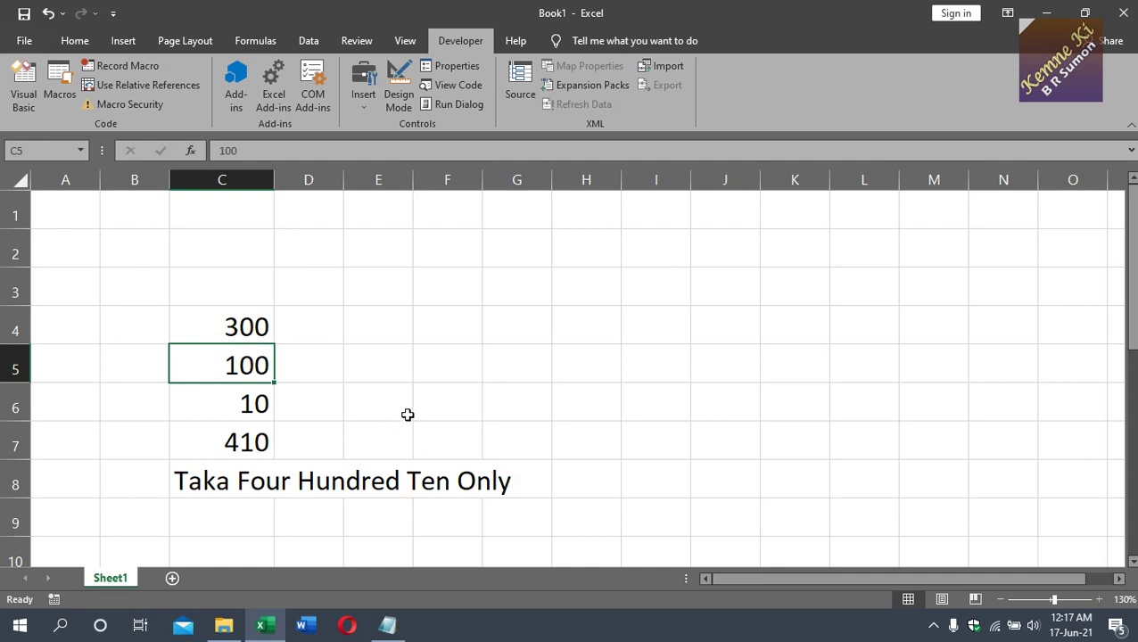
# Enter =SpellBangladeshi(C6) in cell G6 to write the third number of the column in words.
pyautogui.click(516, 401)
pyautogui.write('=')
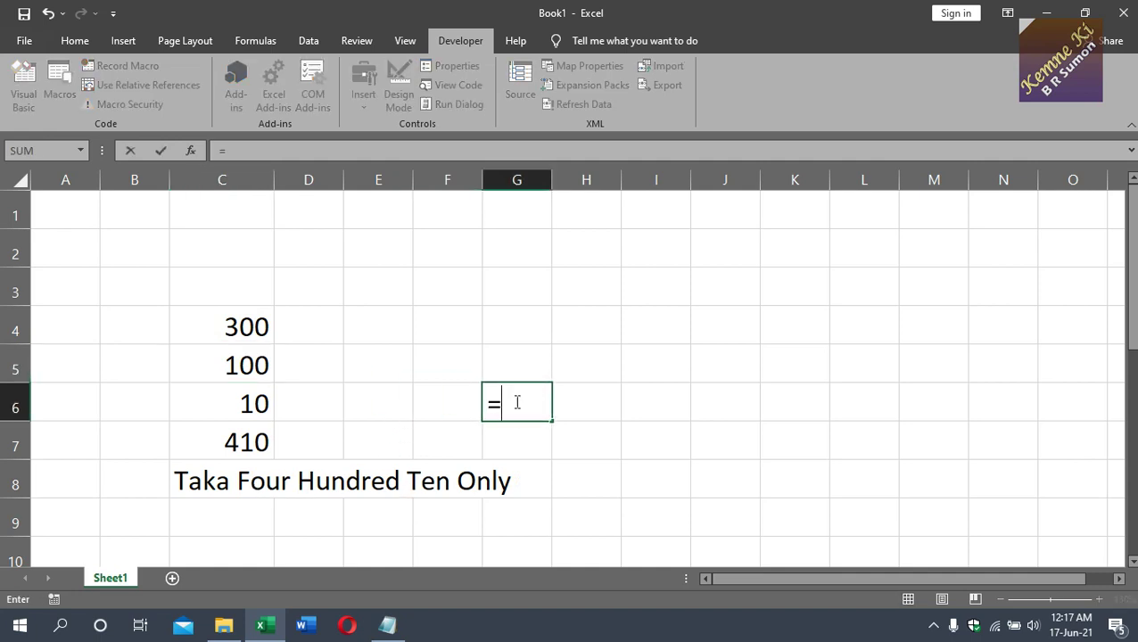
pyautogui.click(244, 397)
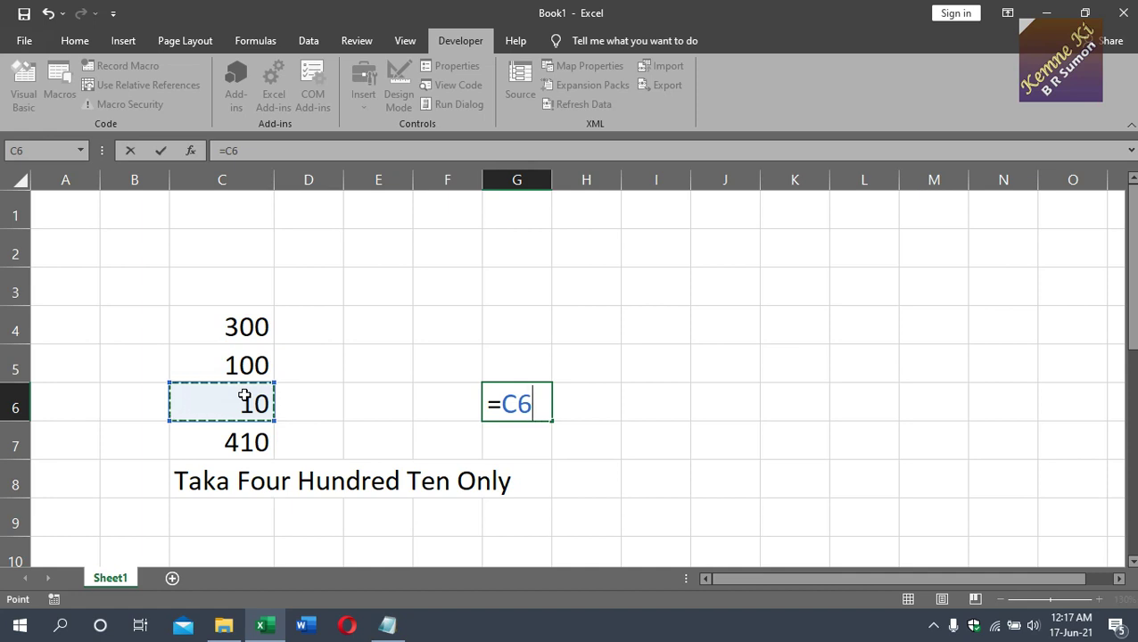
pyautogui.press('BackSpace')
pyautogui.press('BackSpace')
pyautogui.write('spe')
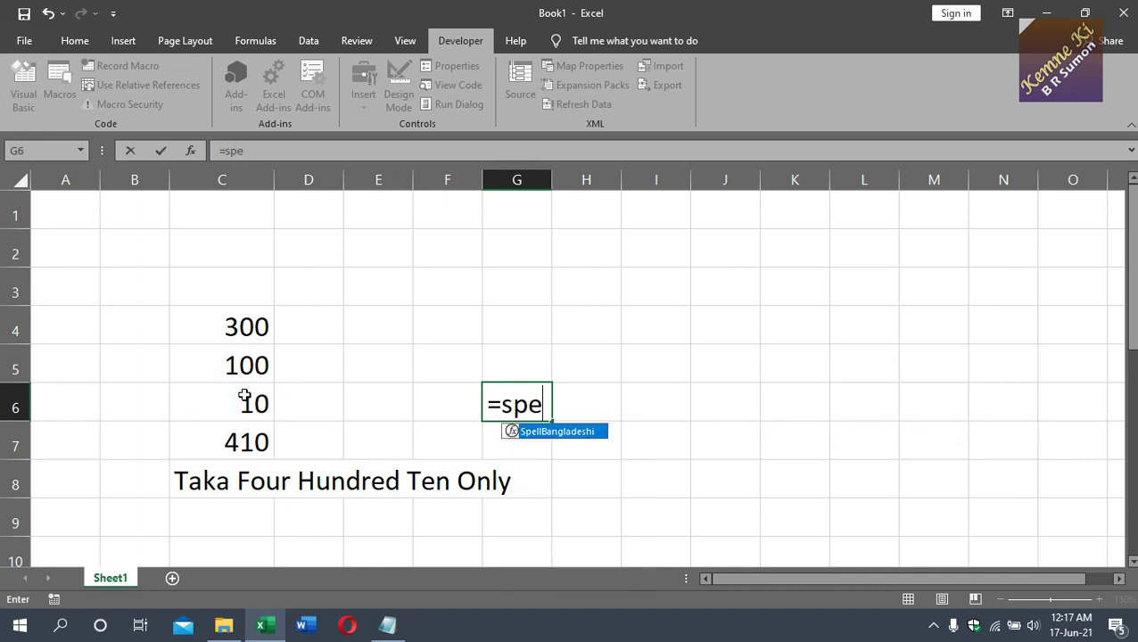
pyautogui.press('Tab')
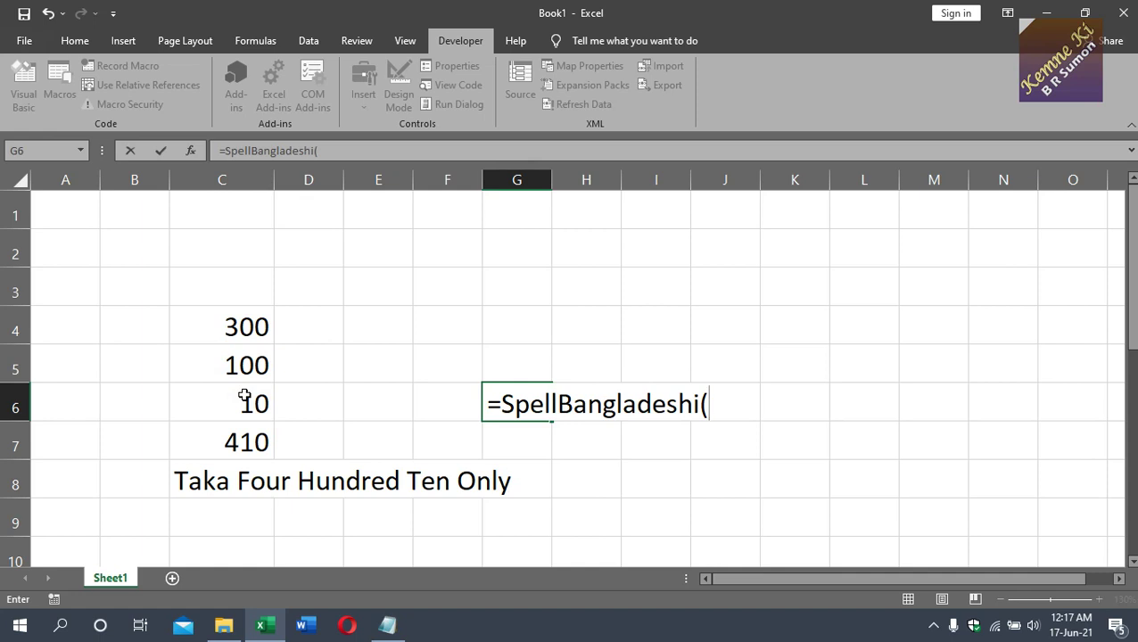
pyautogui.click(235, 406)
pyautogui.press('Return')
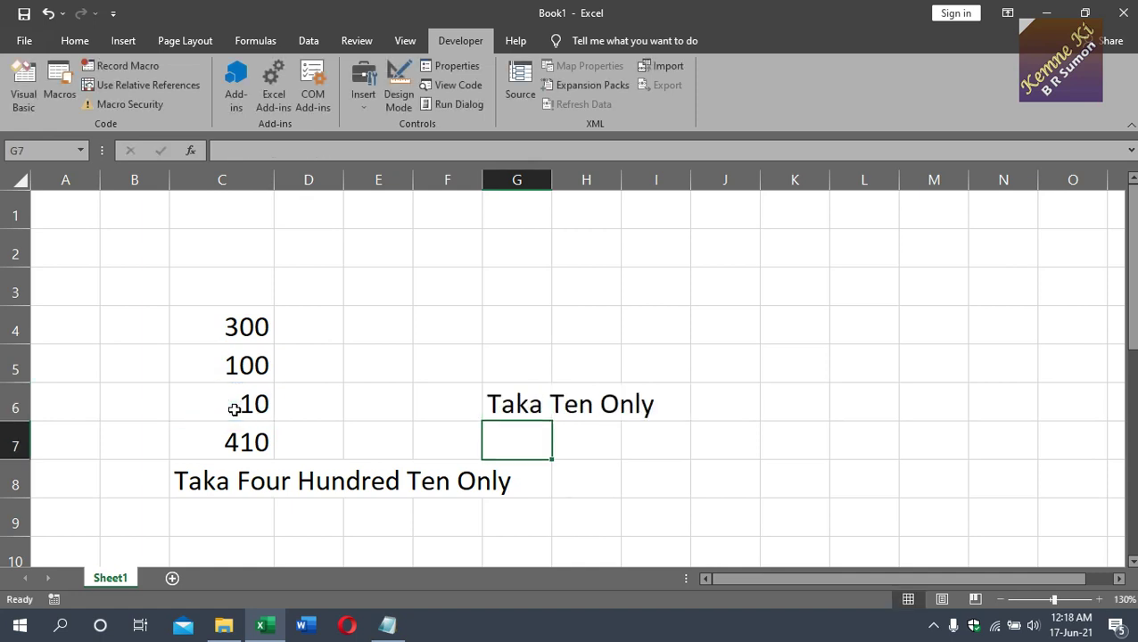
# Change the number in cell C6 to 20.
pyautogui.click(239, 401)
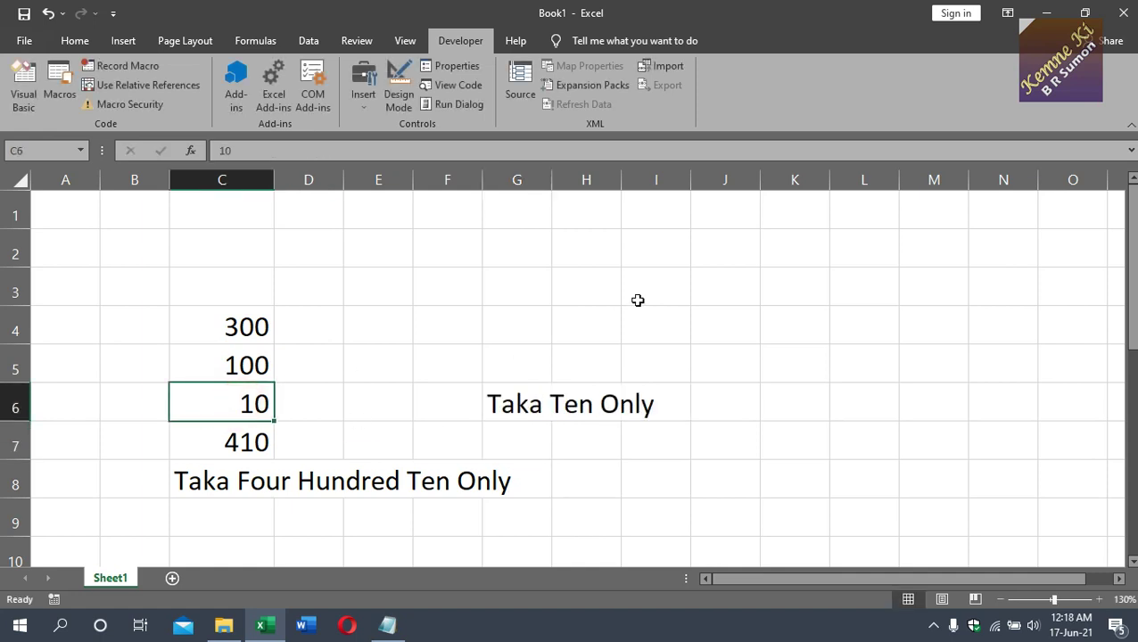
pyautogui.write('20')
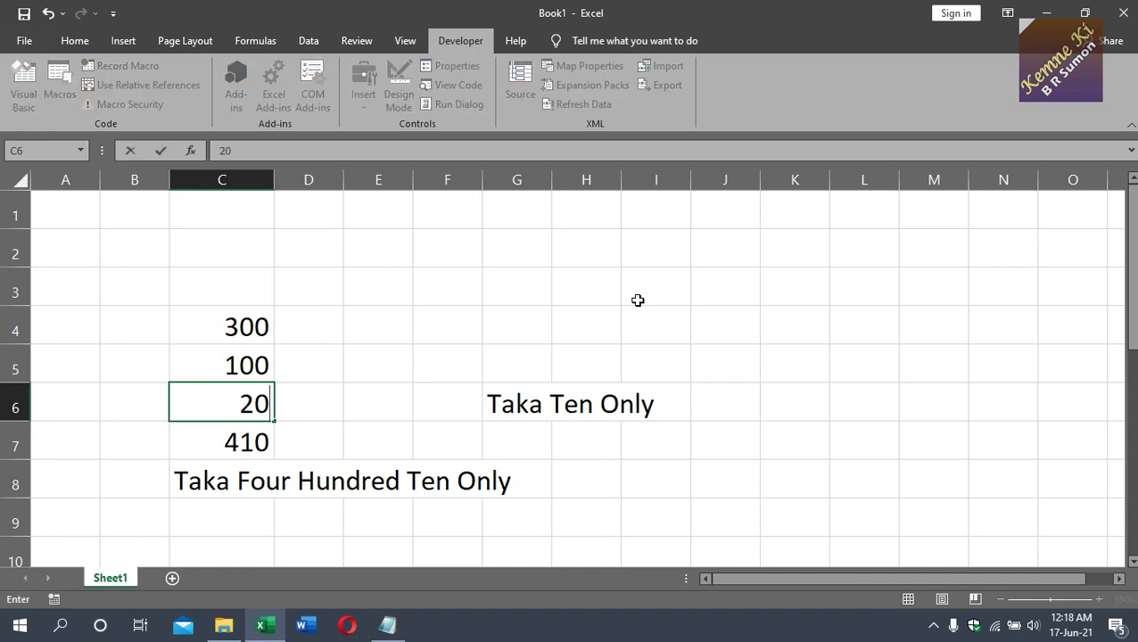
pyautogui.press('Return')
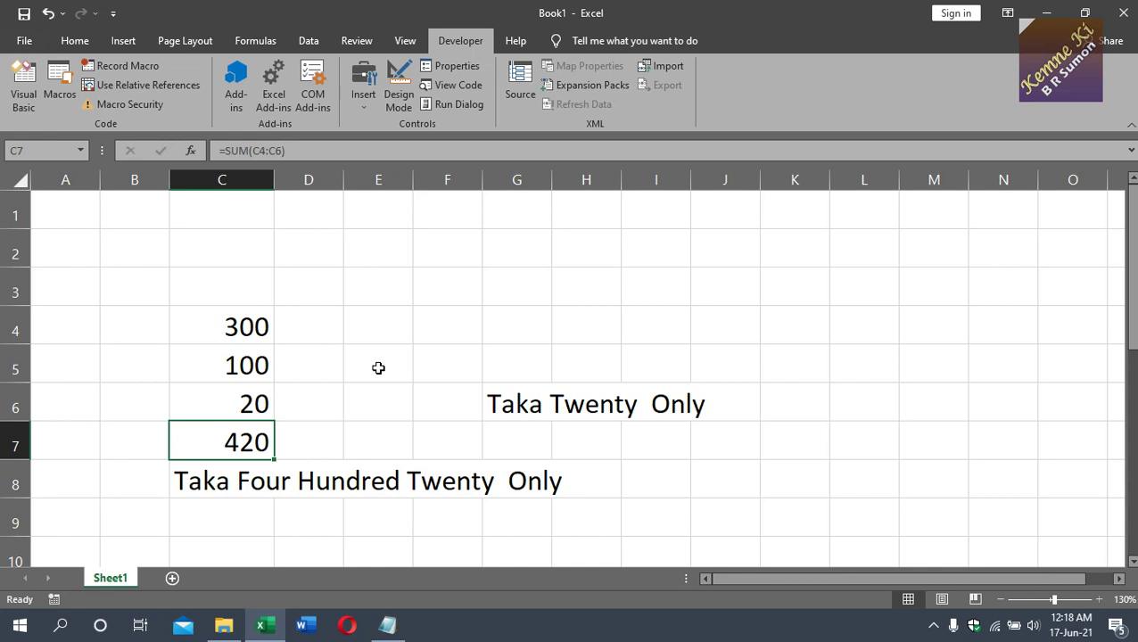
# Enter =SpellBangladeshi(C5) in cell C9 to write the column's second number in words.
pyautogui.scroll(-3, 379, 367)
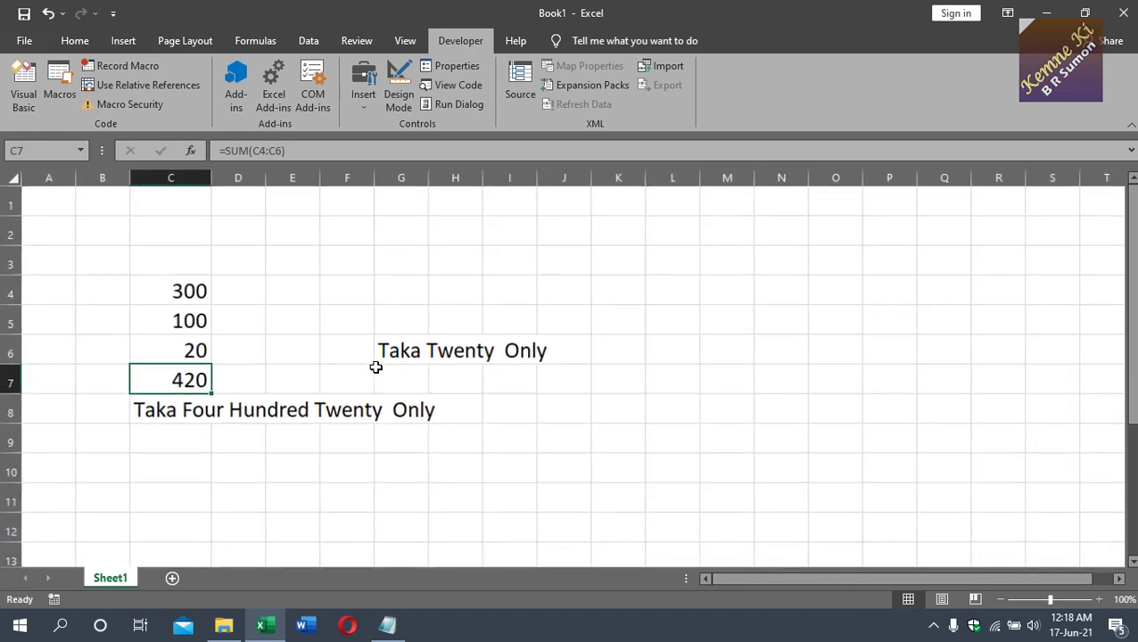
pyautogui.click(173, 440)
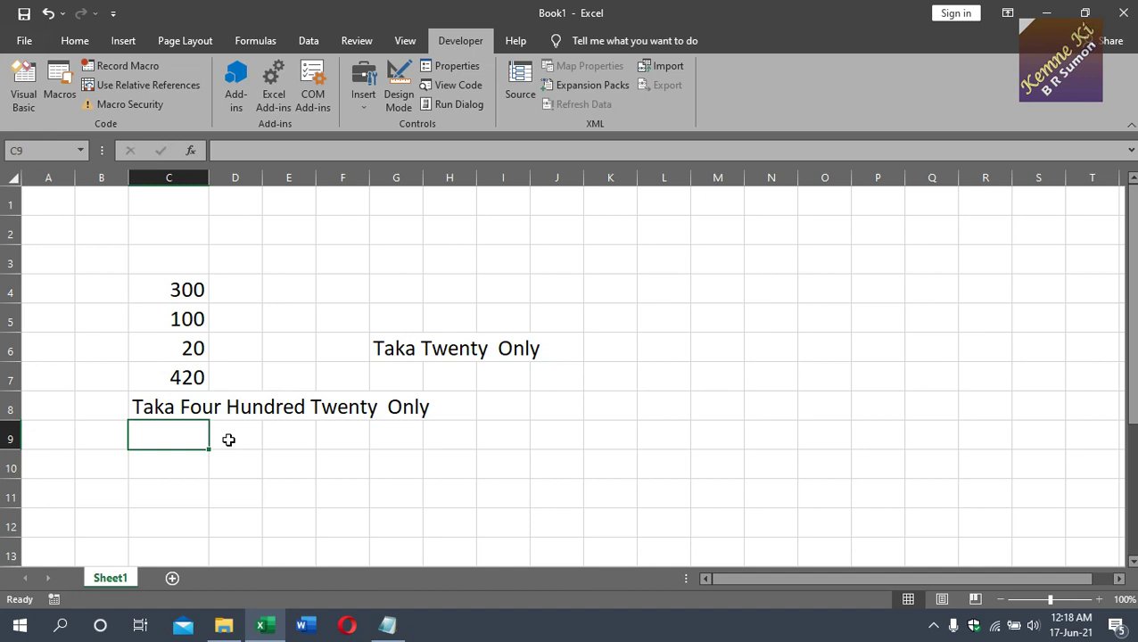
pyautogui.write('=')
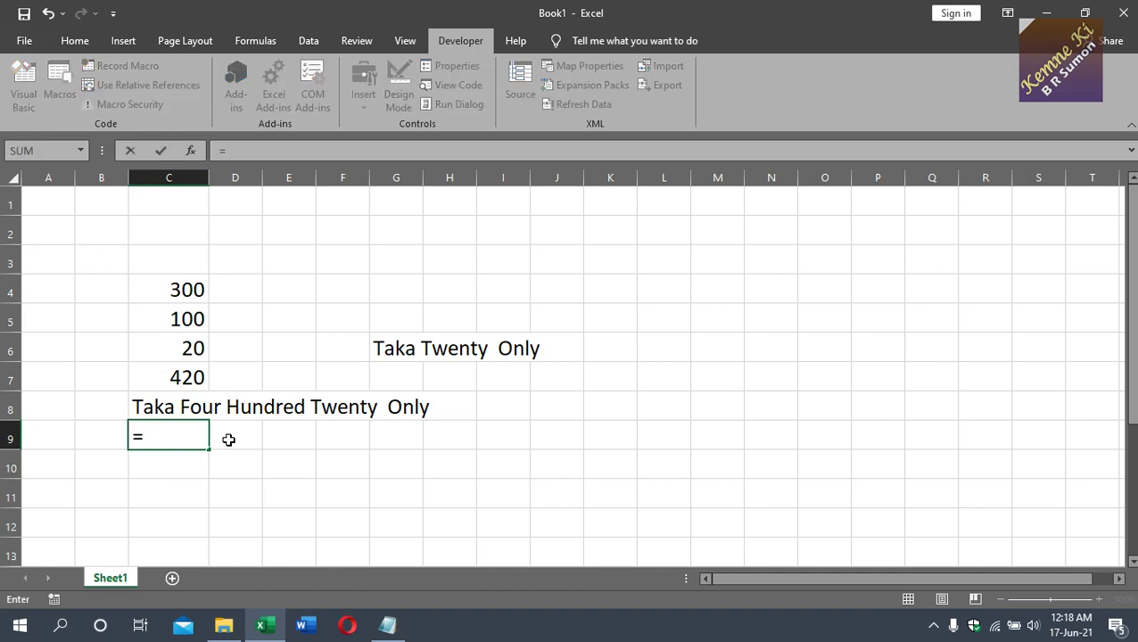
pyautogui.write('spe')
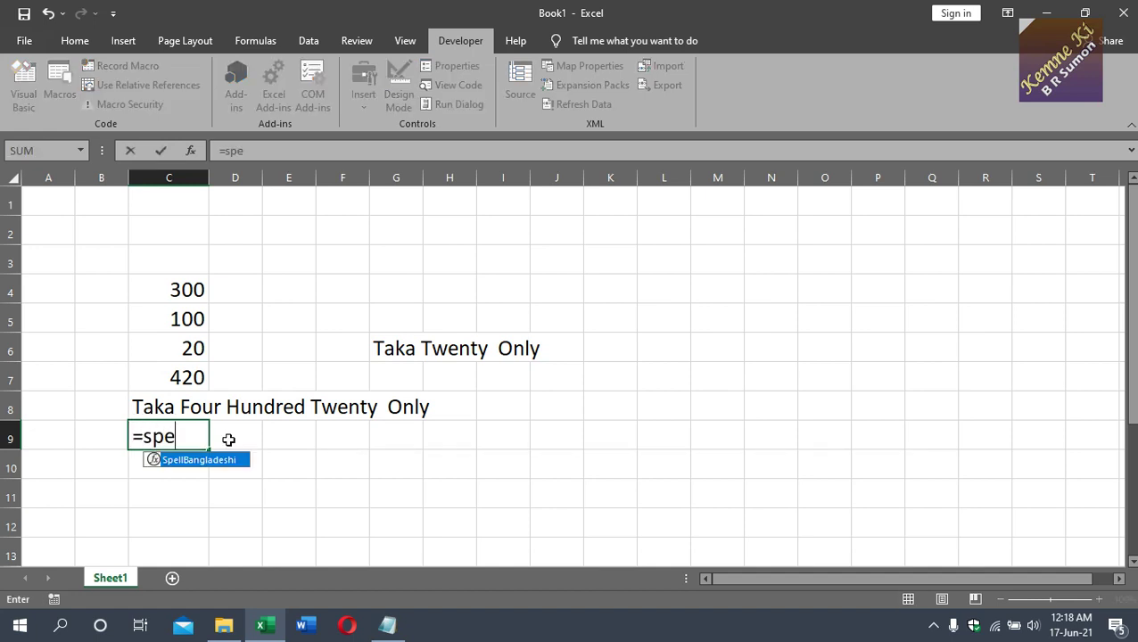
pyautogui.press('Tab')
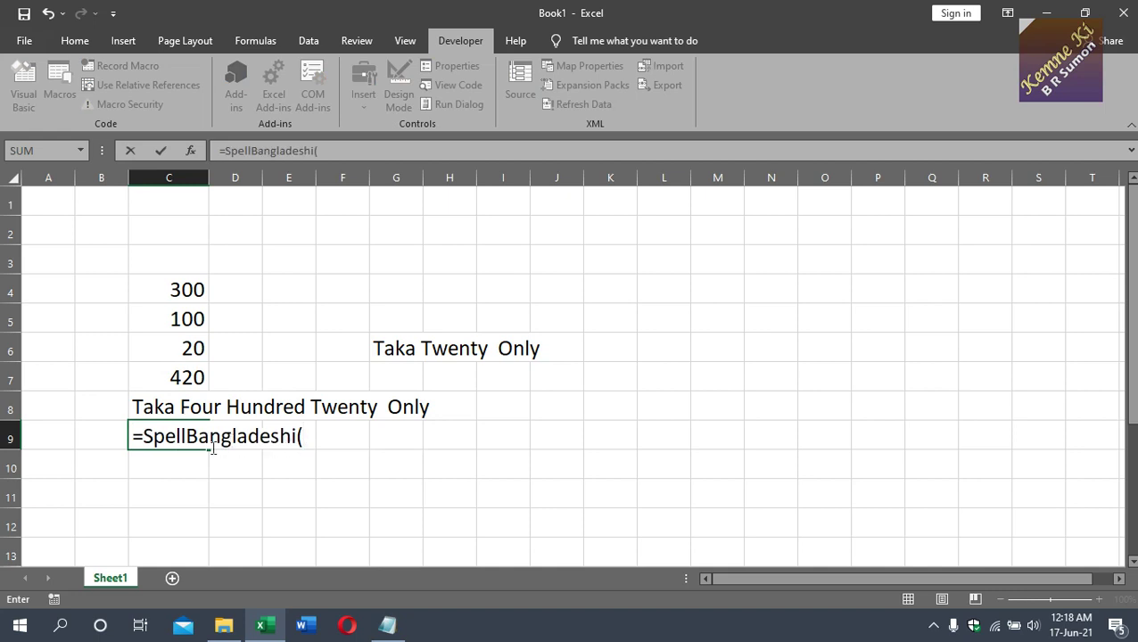
pyautogui.click(180, 319)
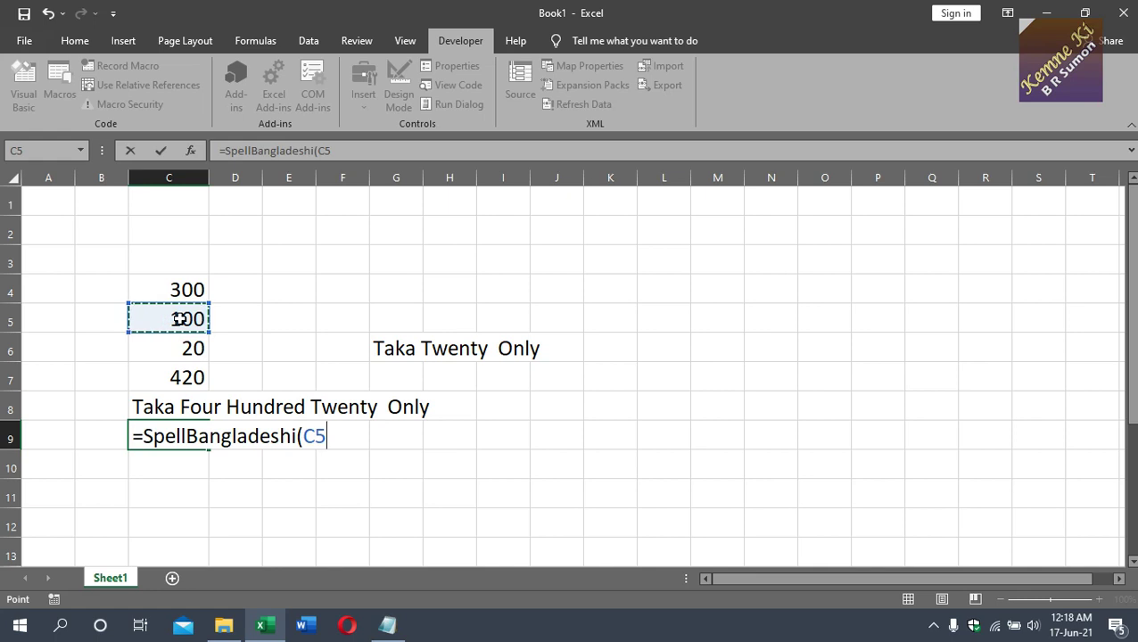
pyautogui.press('Return')
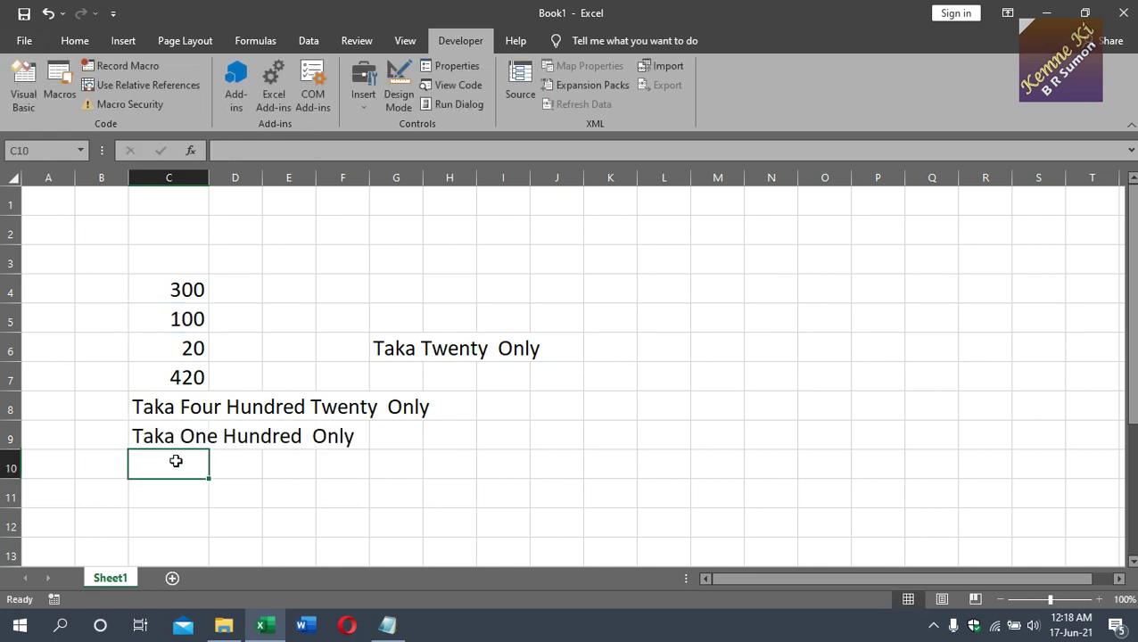
# Change the number in cell C4 to 1500 and the number in cell C6 to 600.
pyautogui.click(190, 281)
pyautogui.write('1500')
pyautogui.press('Return')
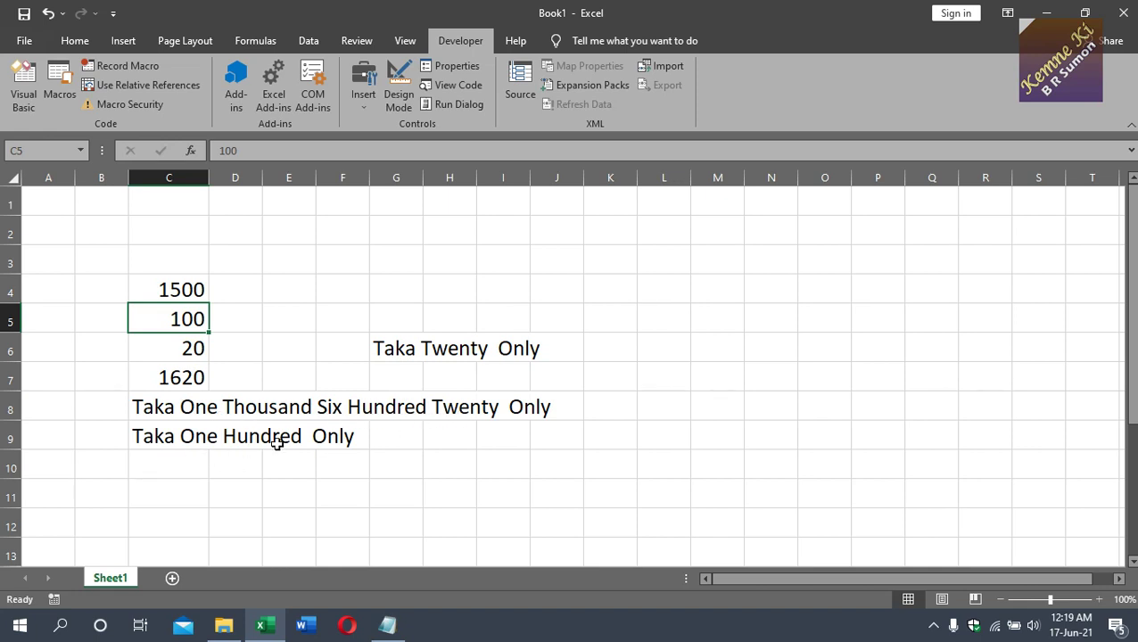
pyautogui.click(186, 348)
pyautogui.write('600')
pyautogui.press('Return')
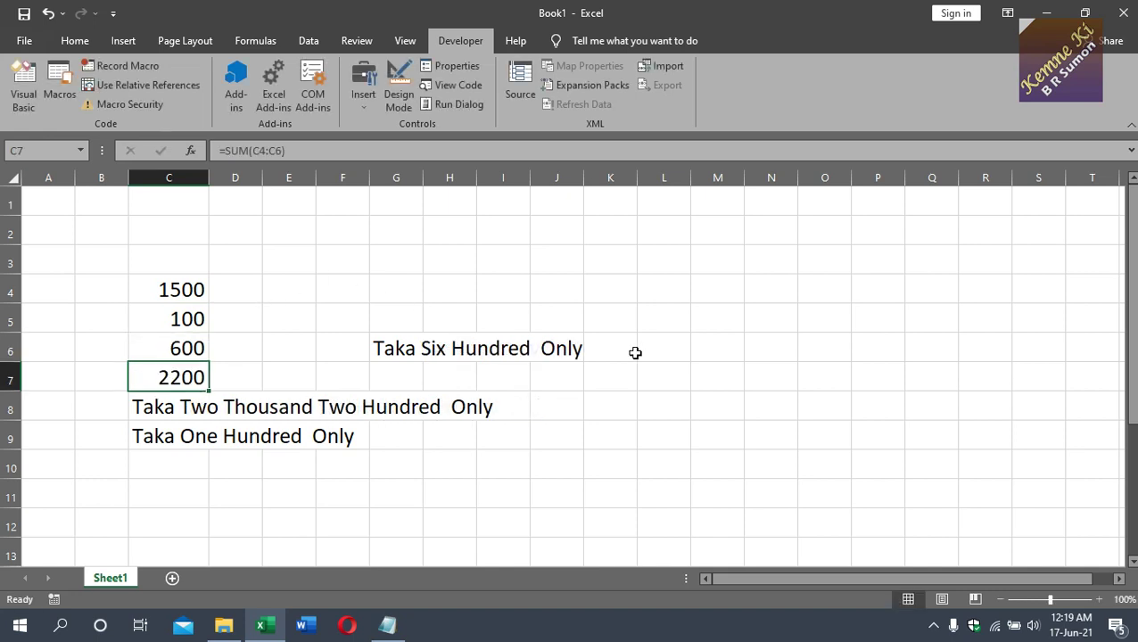
# Change the second summed number in cell C5 to 200.
pyautogui.click(189, 319)
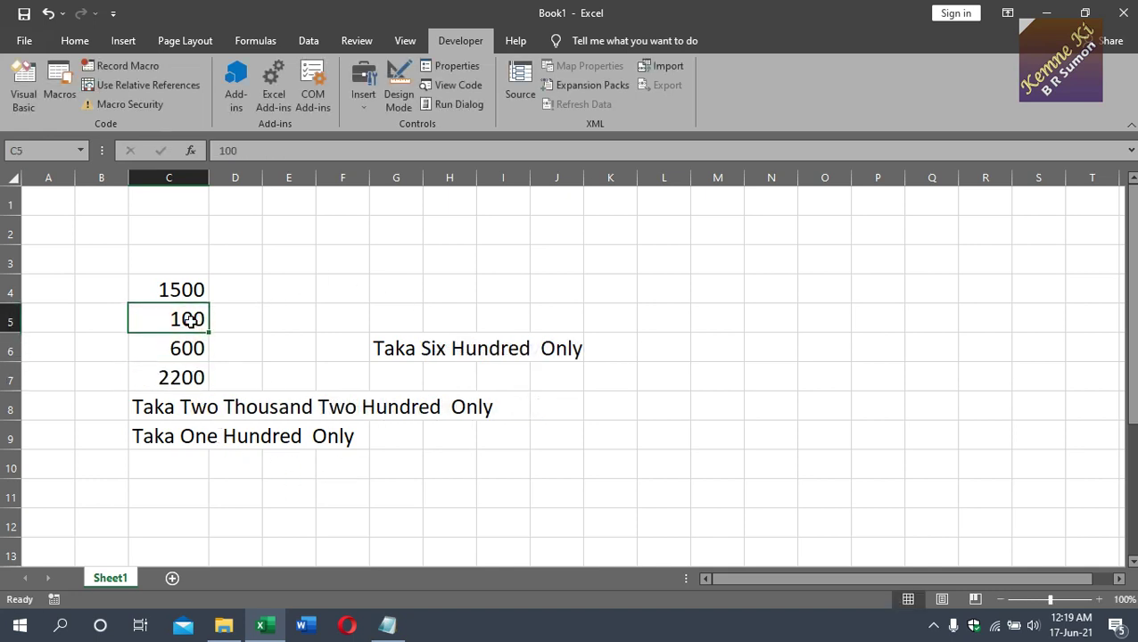
pyautogui.write('200')
pyautogui.click(190, 320)
pyautogui.press('Return')
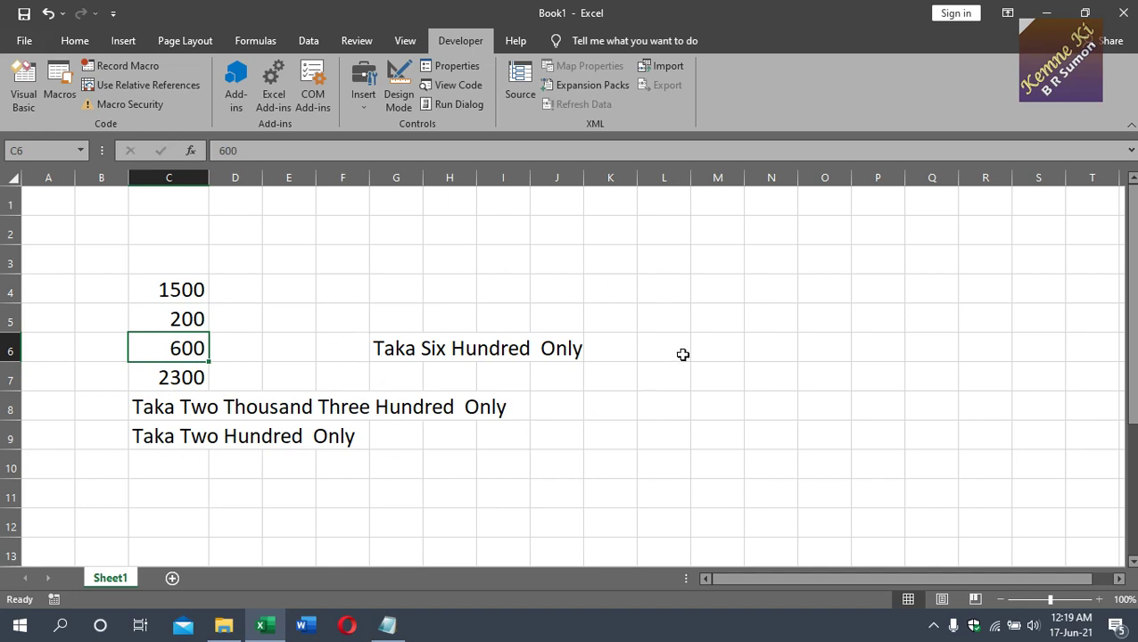
# Save the workbook to the Desktop as Book1 in the Excel Macro-Enabled Workbook format.
pyautogui.click(27, 42)
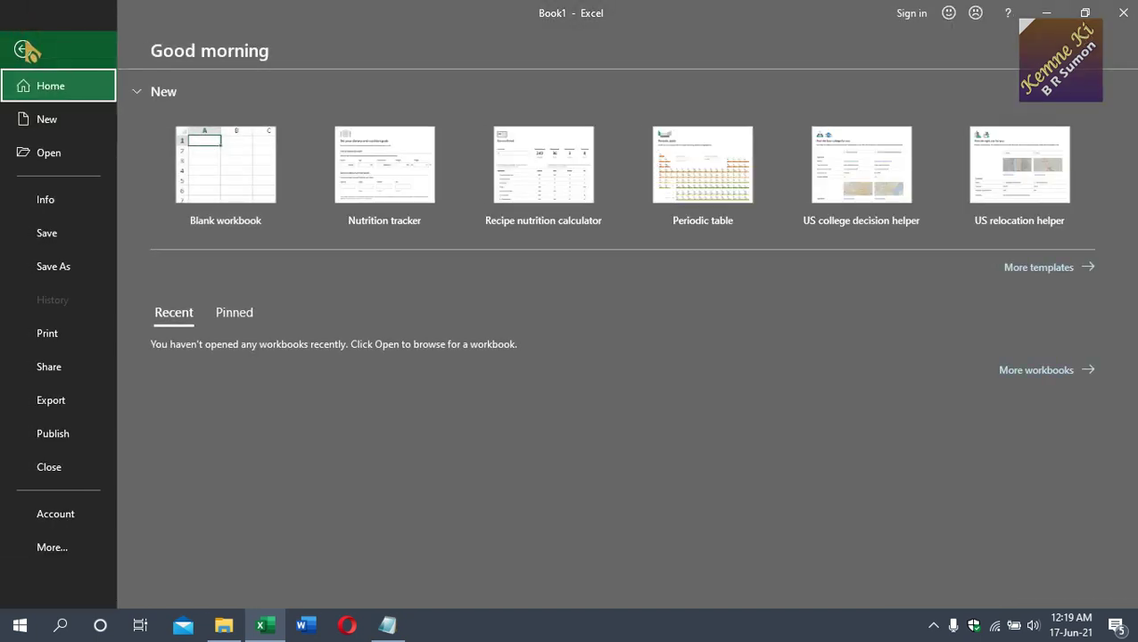
pyautogui.click(54, 260)
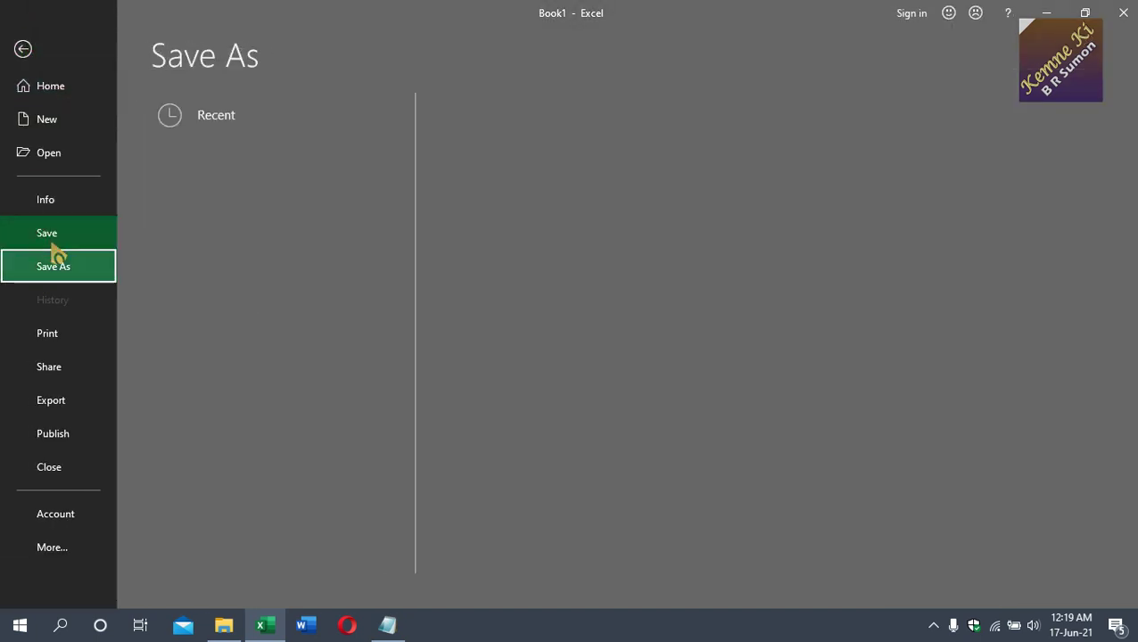
pyautogui.click(265, 290)
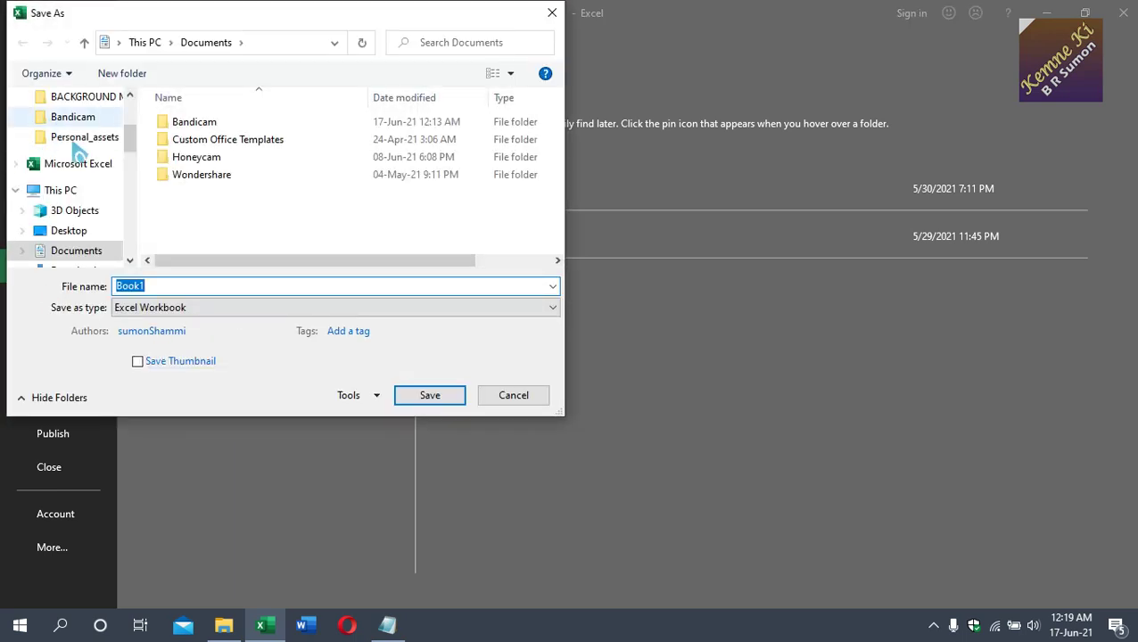
pyautogui.scroll(2, 103, 241)
pyautogui.click(72, 131)
pyautogui.click(177, 286)
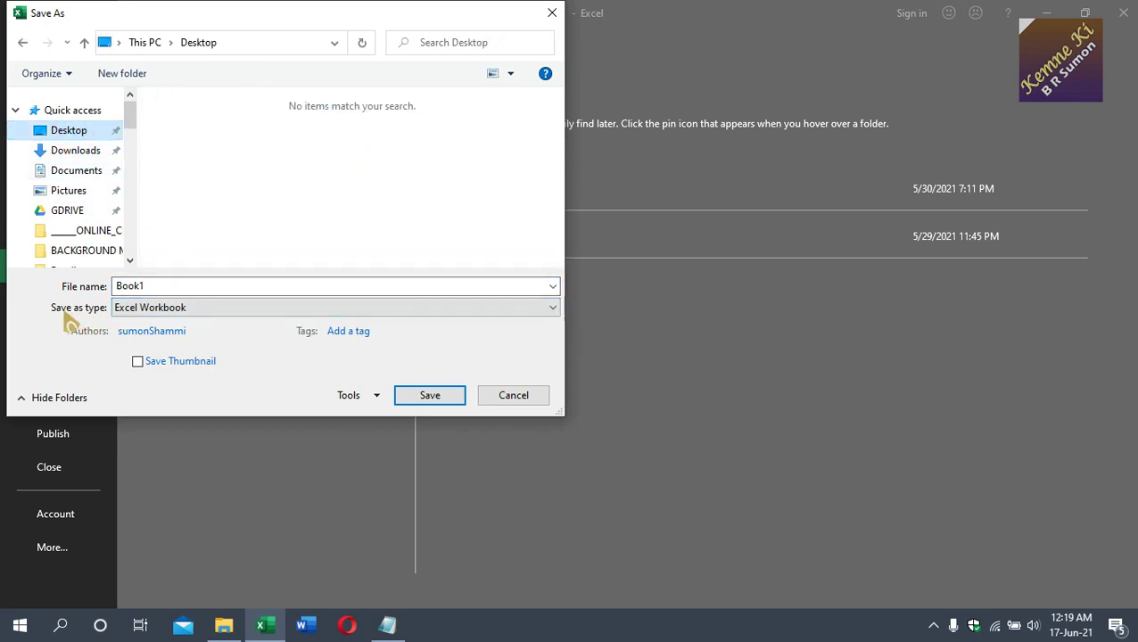
pyautogui.click(211, 314)
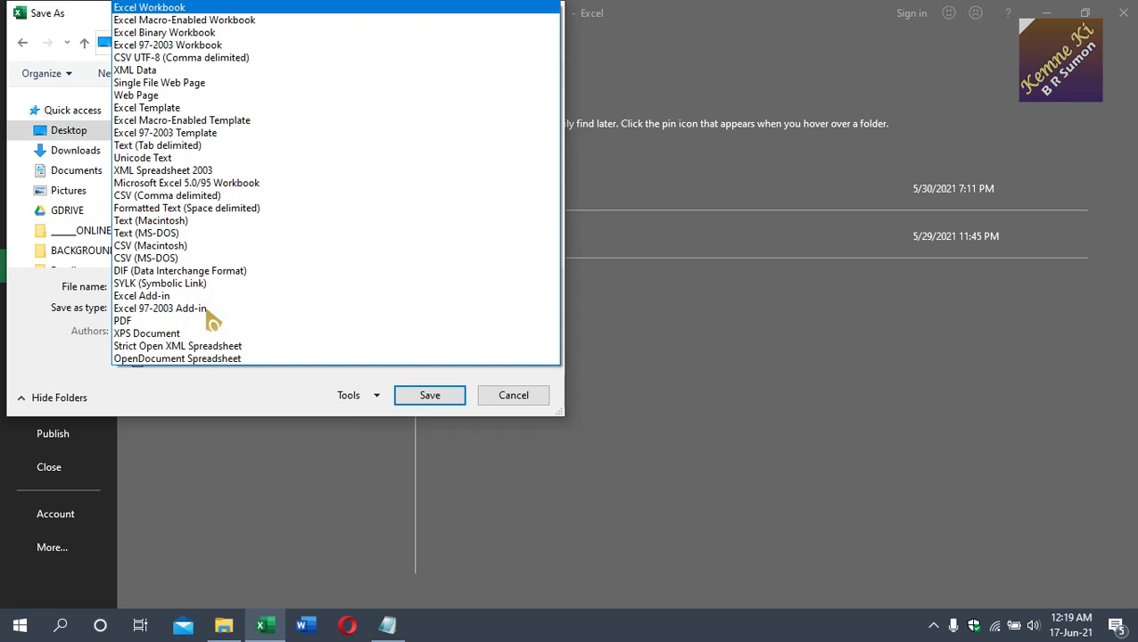
pyautogui.click(213, 20)
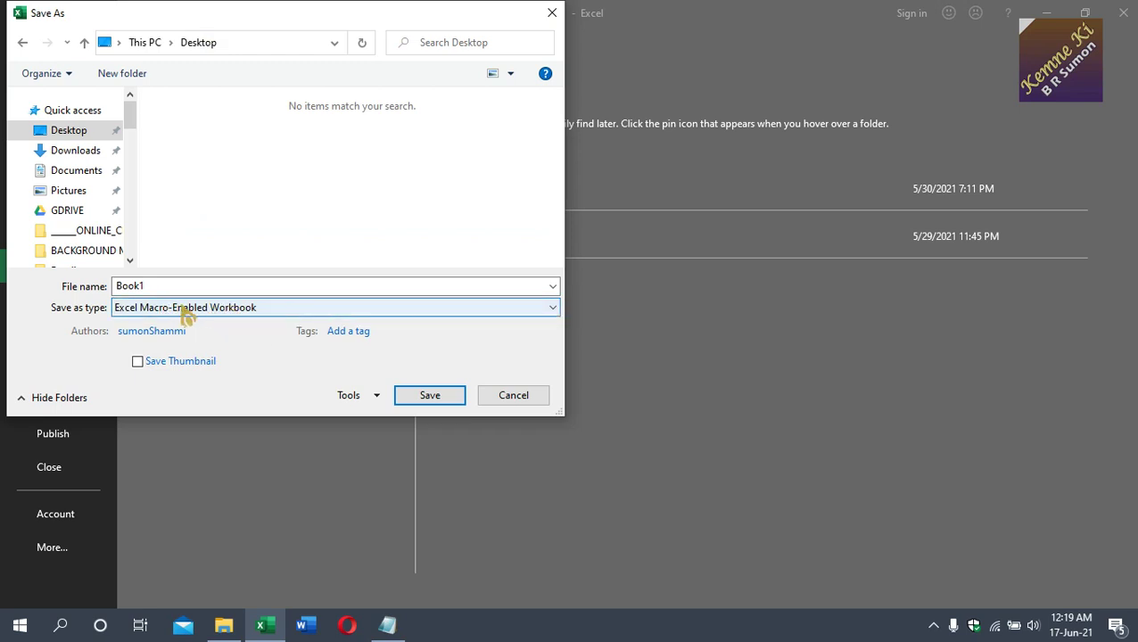
pyautogui.click(423, 396)
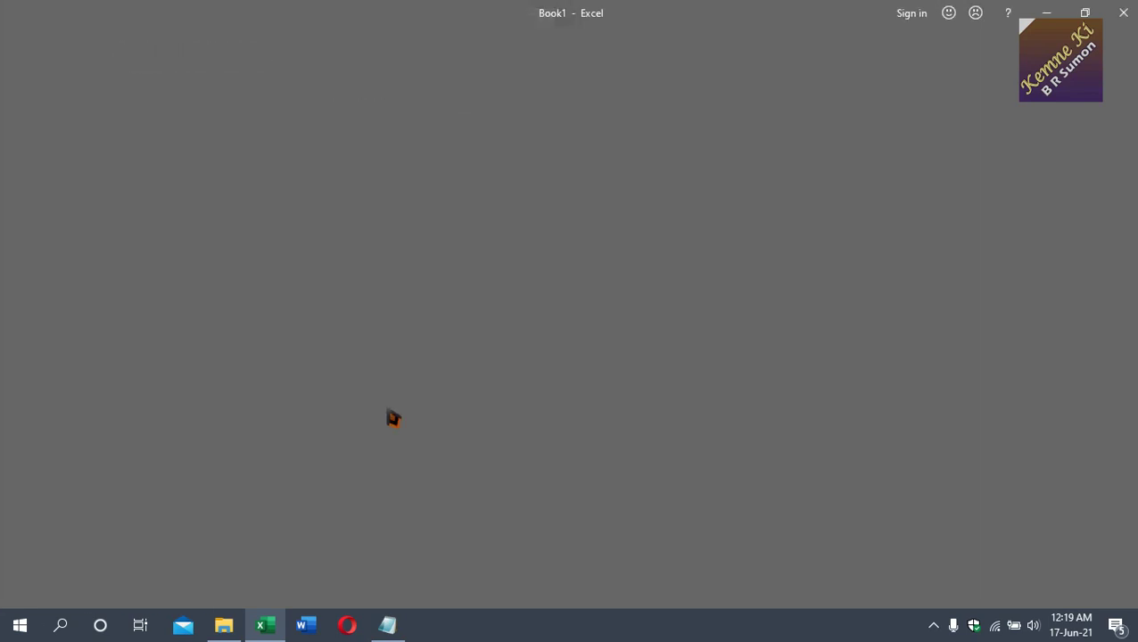
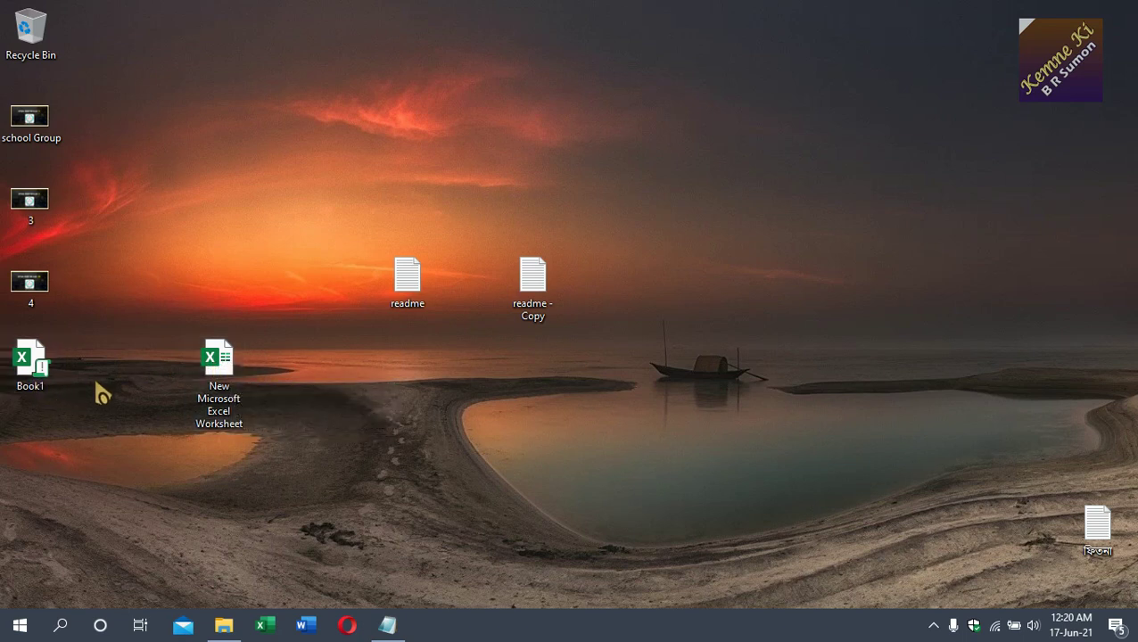
# Reopen the saved Book1 workbook from the desktop and enable its macro content.
pyautogui.click(39, 378)
pyautogui.doubleClick(39, 378)
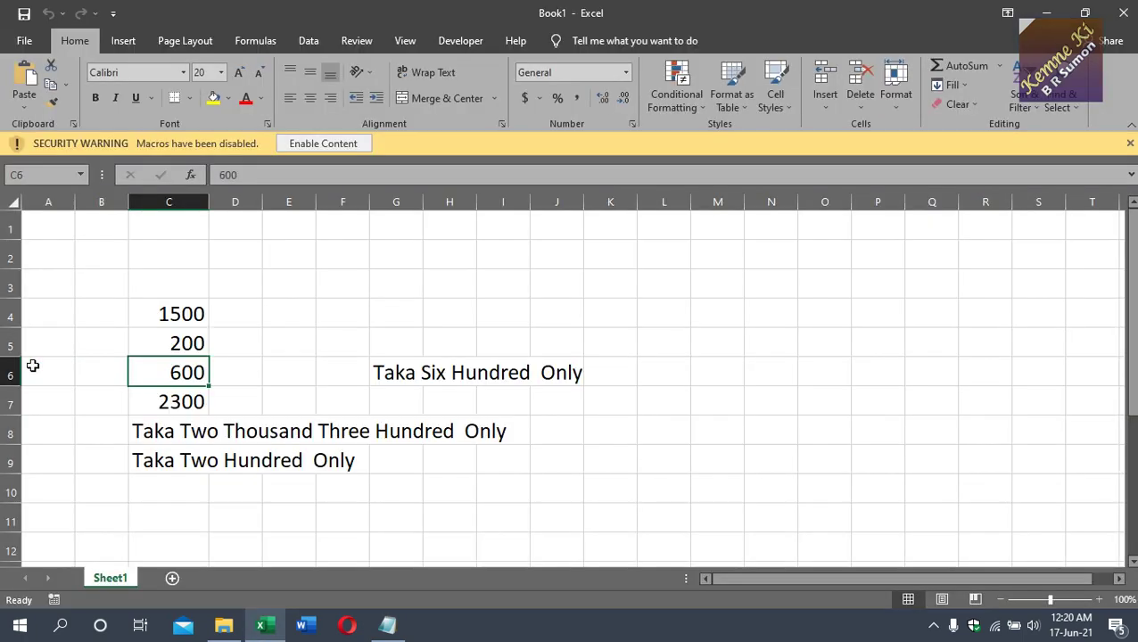
pyautogui.click(329, 144)
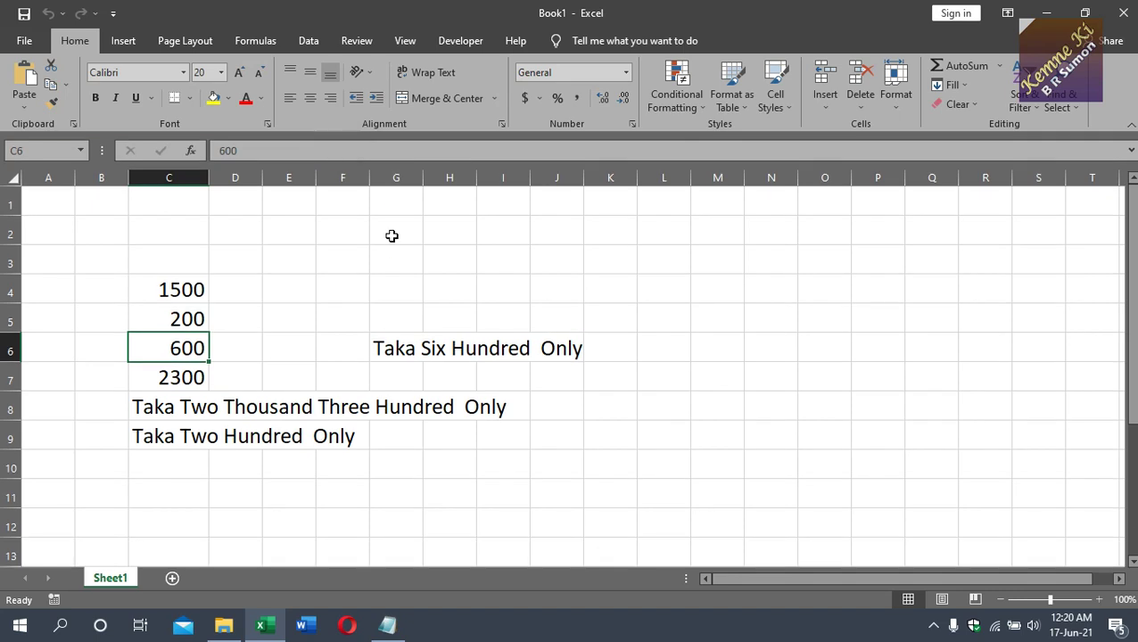
# Change the number in cell C4 to 1600 and check the total's SpellBangladeshi formula in cell C8.
pyautogui.click(140, 407)
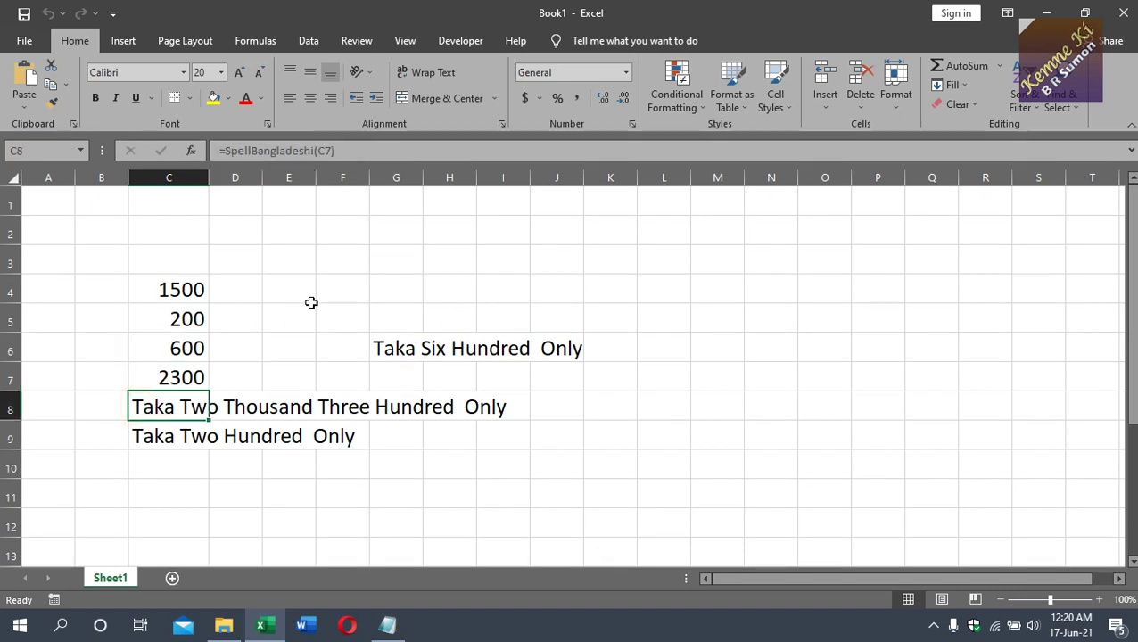
pyautogui.click(185, 378)
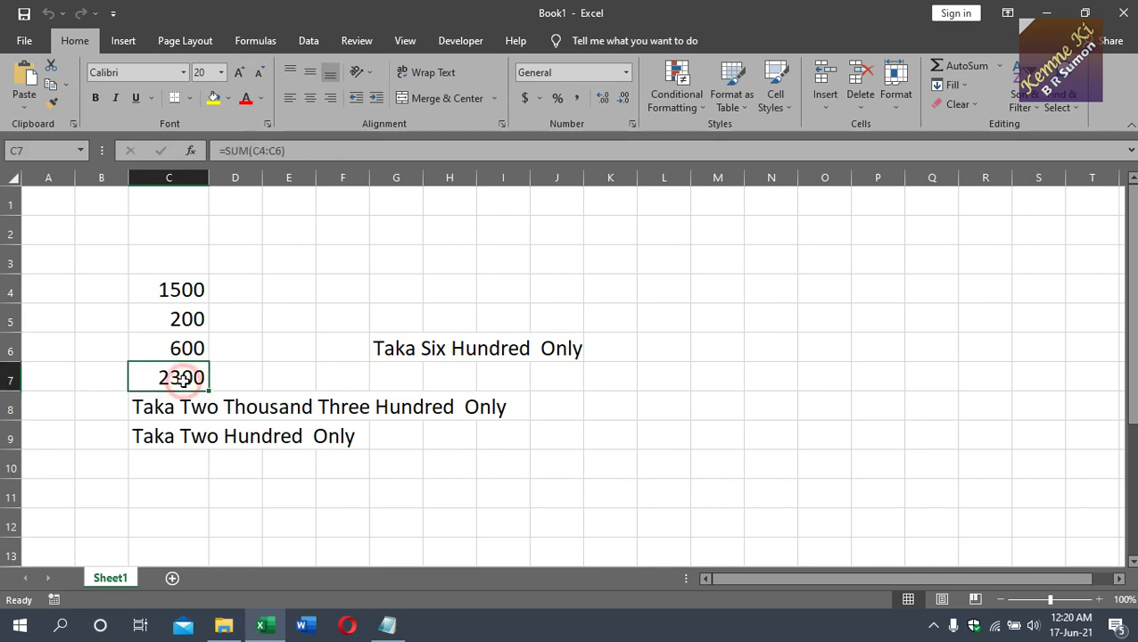
pyautogui.click(191, 300)
pyautogui.press('BackSpace')
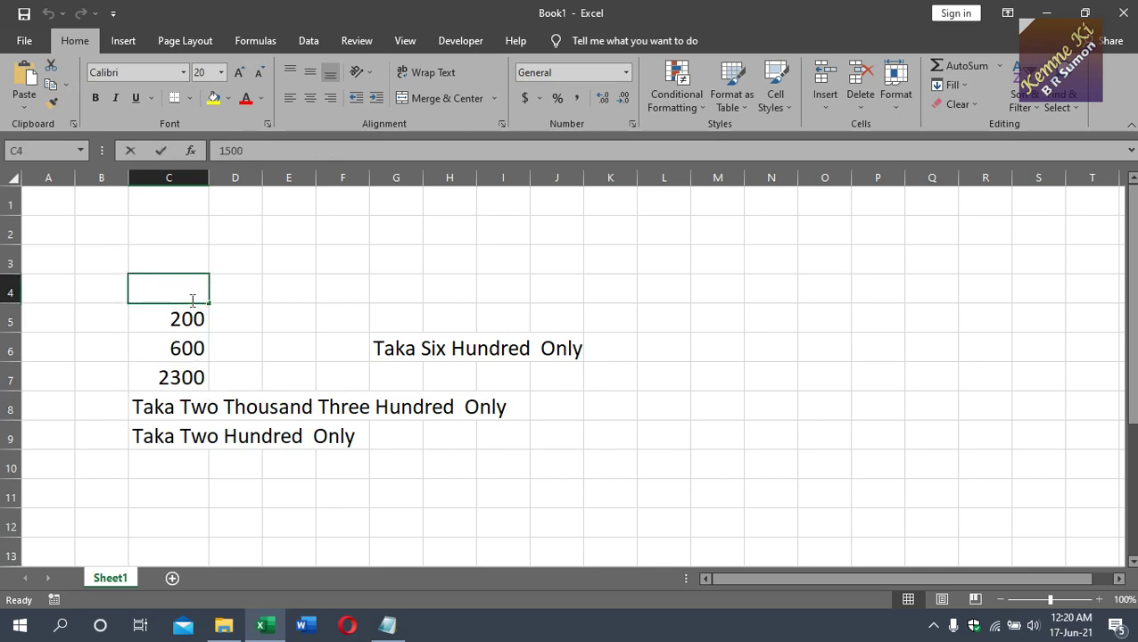
pyautogui.write('1600')
pyautogui.press('Return')
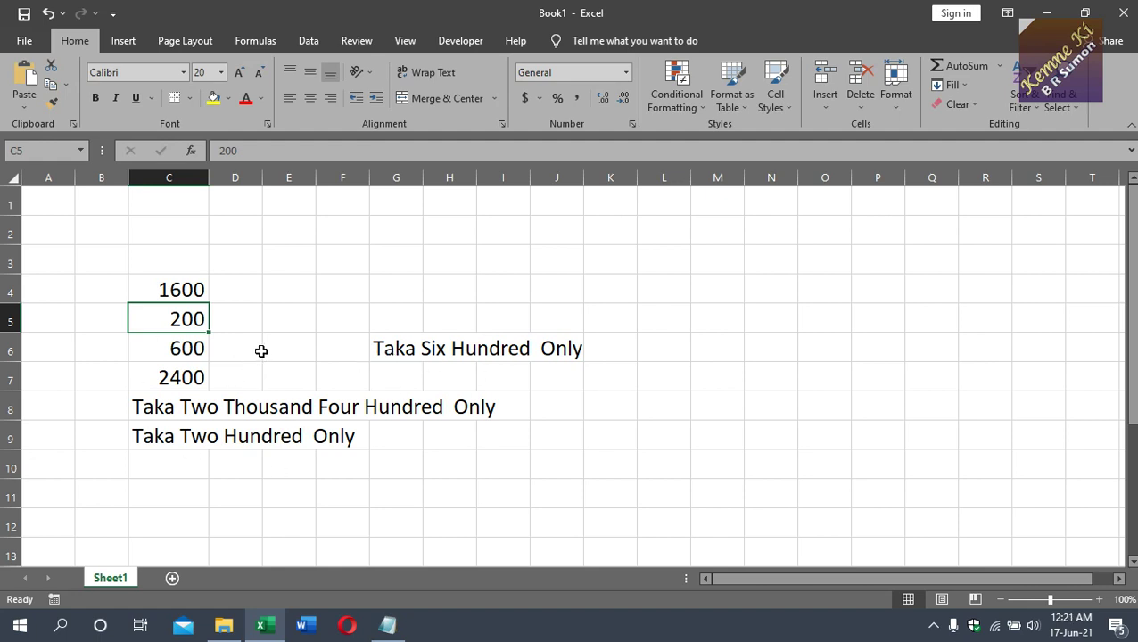
pyautogui.click(141, 406)
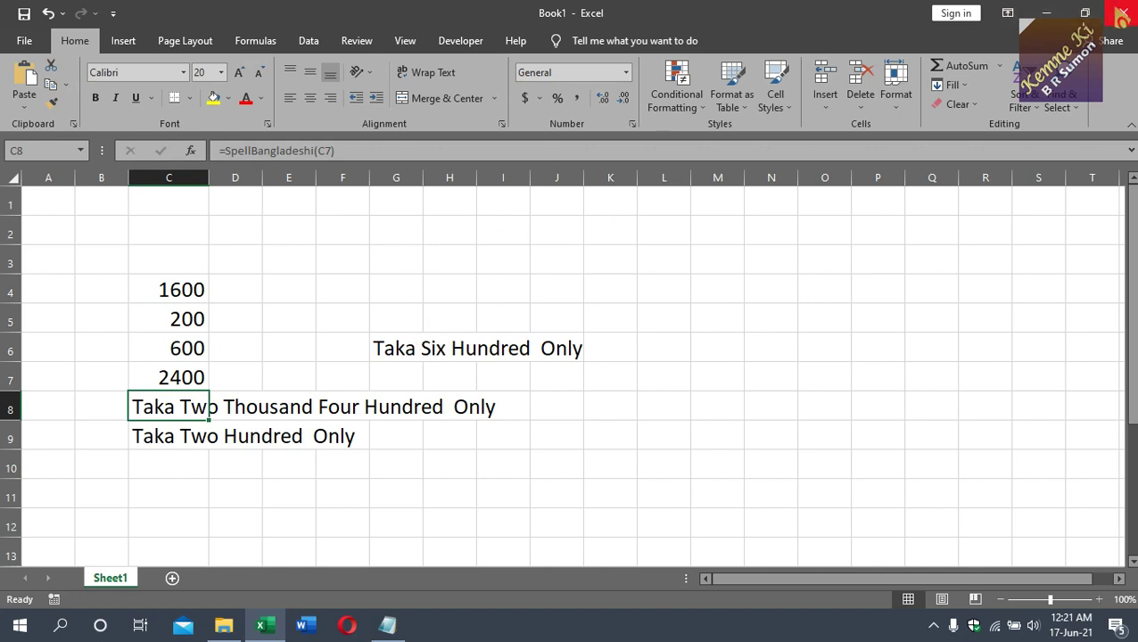
# Close the Book1 workbook without saving the changes.
pyautogui.click(1122, 14)
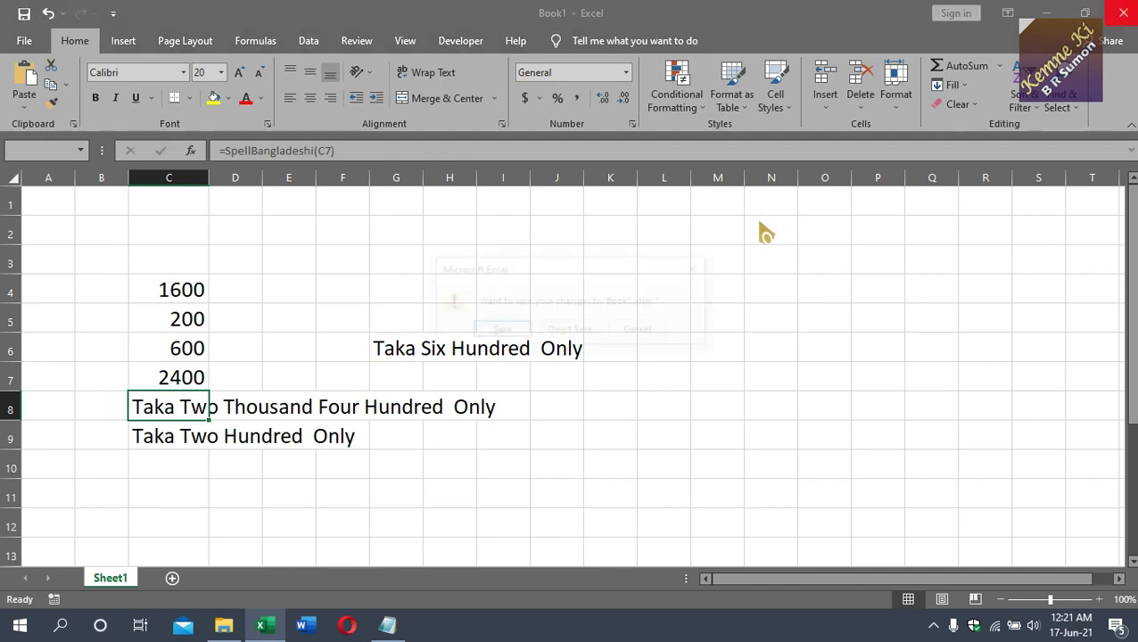
pyautogui.click(571, 337)
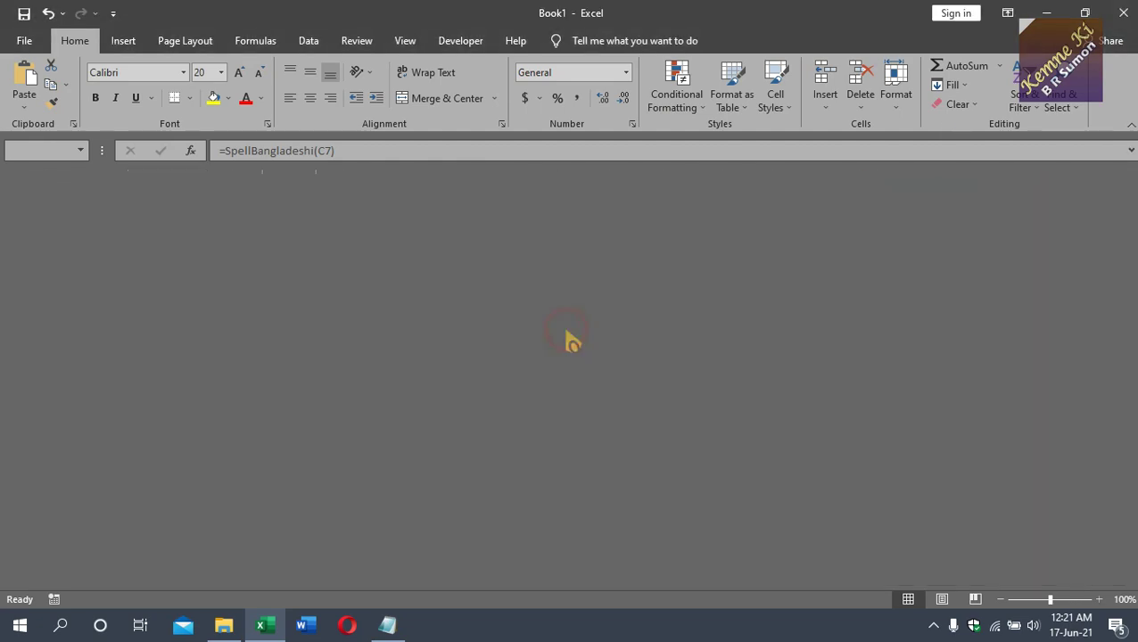